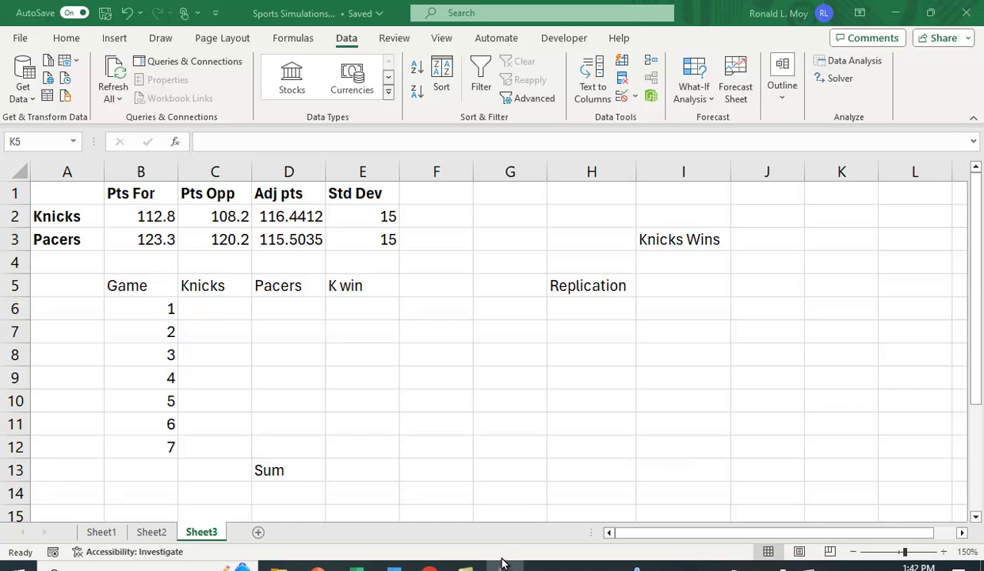
# In Chrome, go from the ESPN home page to the NBA Stats page.
pyautogui.click(429, 566)
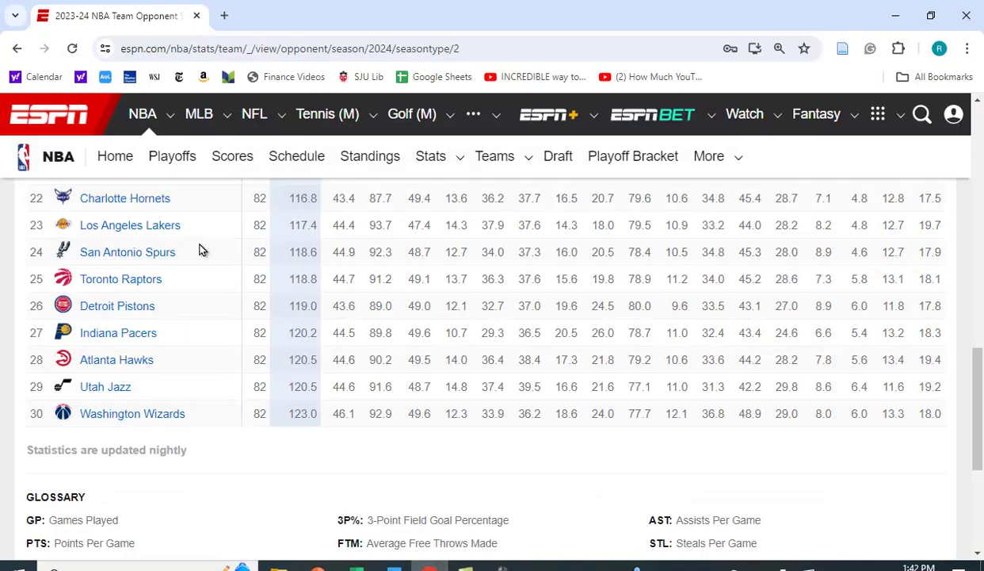
pyautogui.click(30, 116)
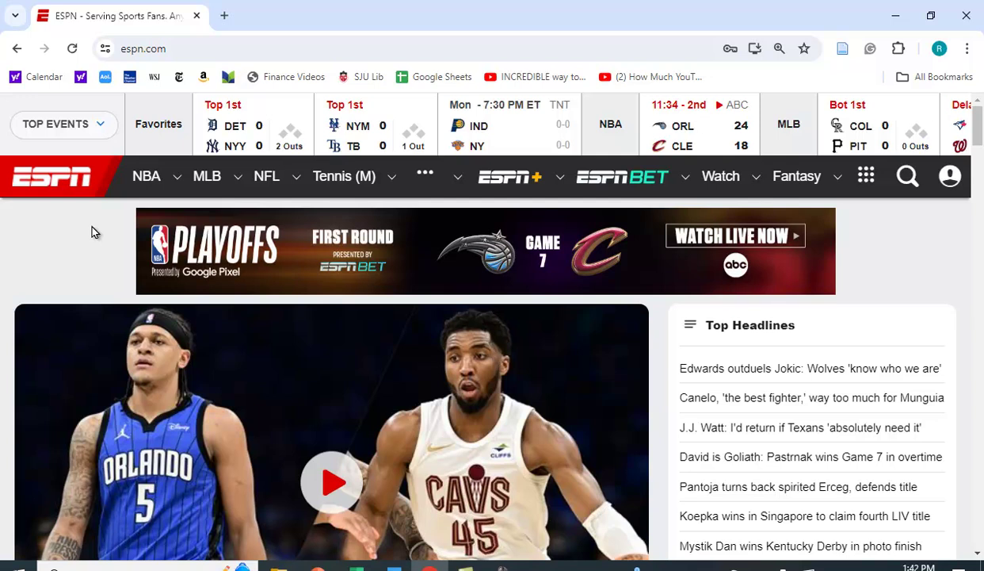
pyautogui.moveTo(155, 179)
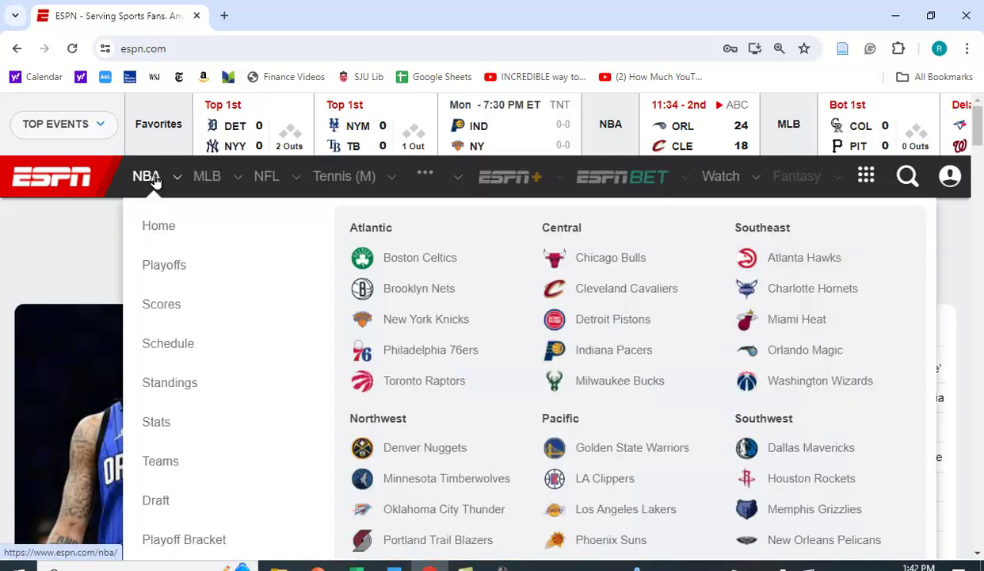
pyautogui.click(155, 426)
pyautogui.scroll(-2, 536, 395)
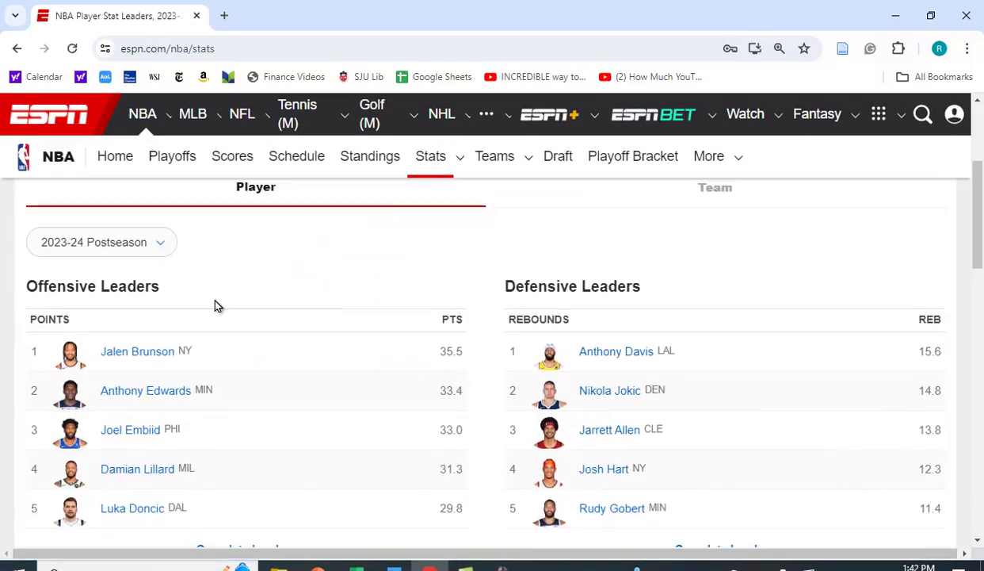
# Set the season to 2023-24 Regular Season and open Team Statistics > Points.
pyautogui.click(161, 245)
pyautogui.click(147, 278)
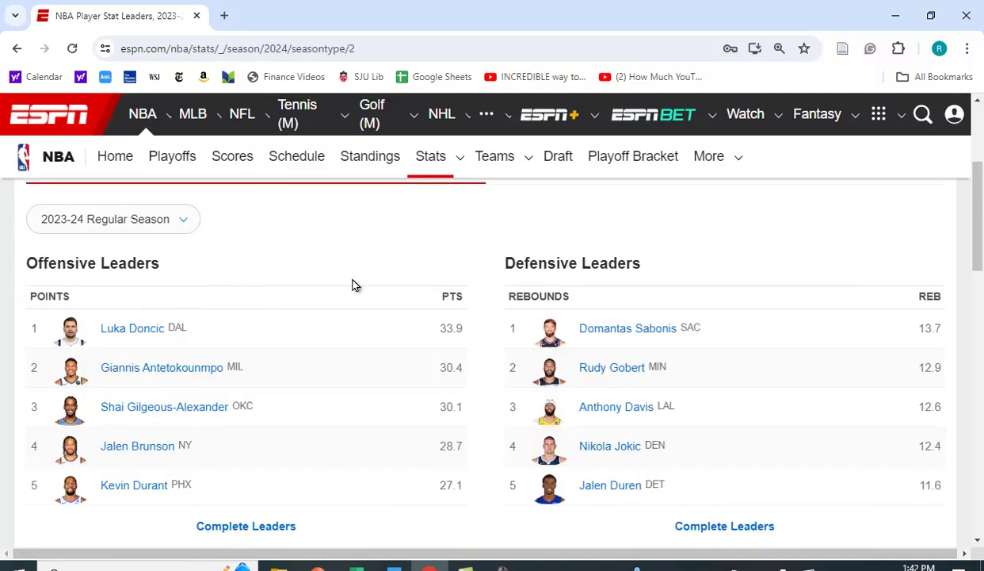
pyautogui.scroll(-10, 413, 332)
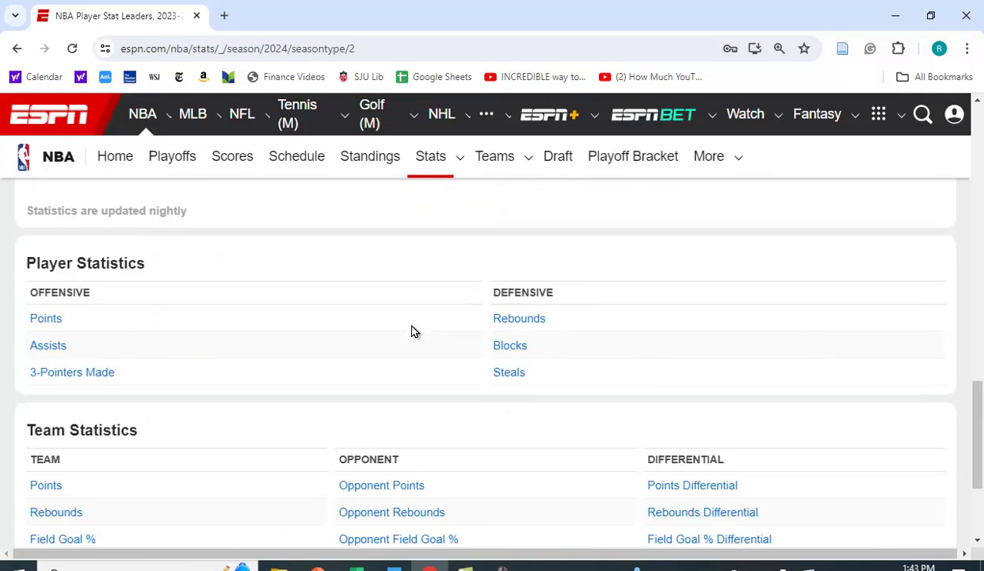
pyautogui.scroll(-3, 412, 332)
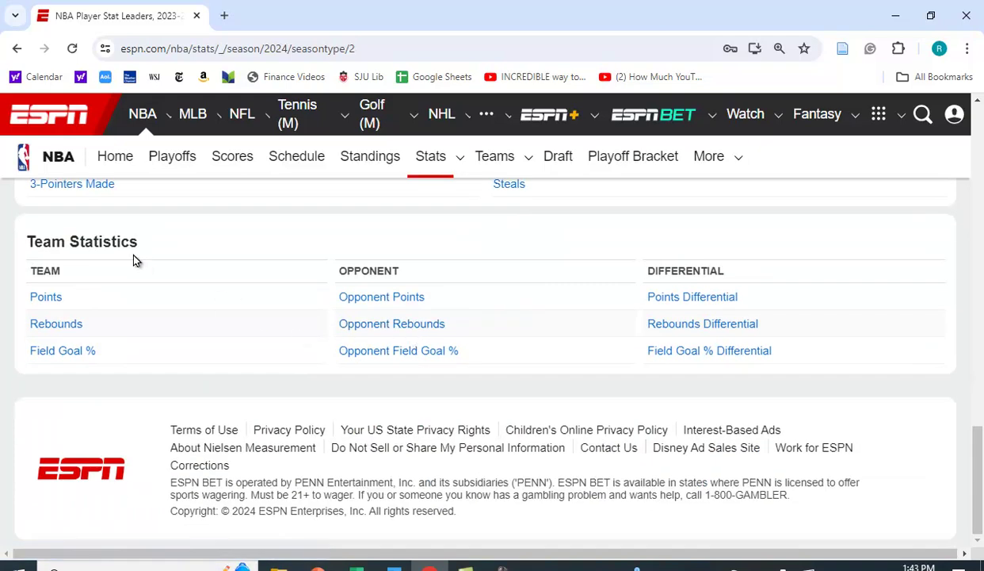
pyautogui.click(47, 298)
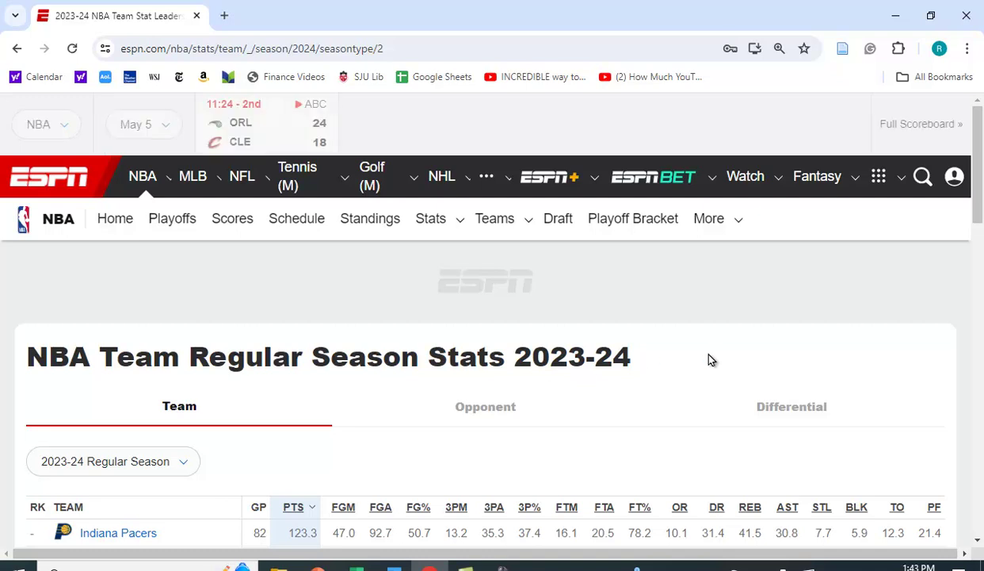
# Compare the Team and Opponent points tables, leaving the 2023-24 season unchanged.
pyautogui.scroll(-2, 706, 360)
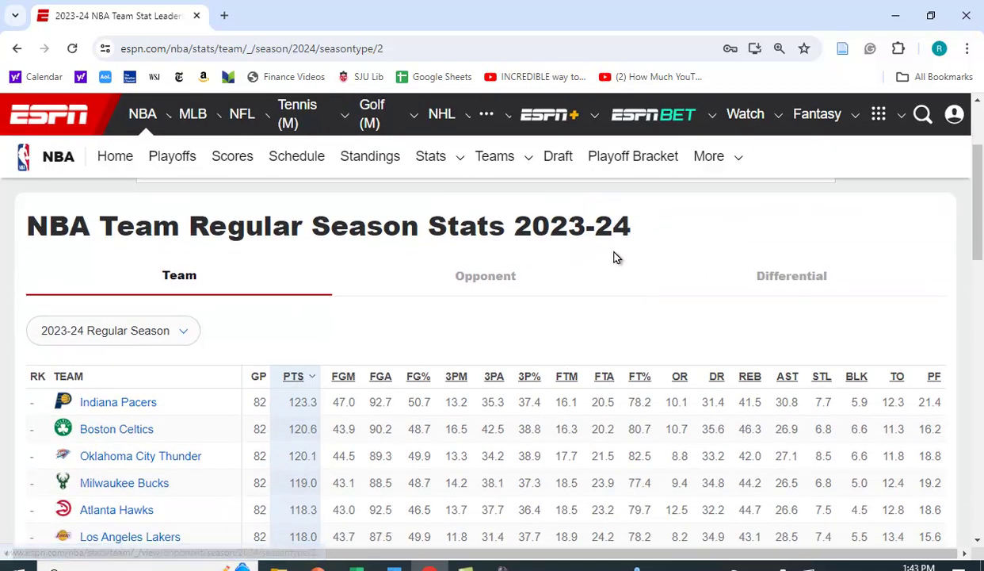
pyautogui.click(187, 336)
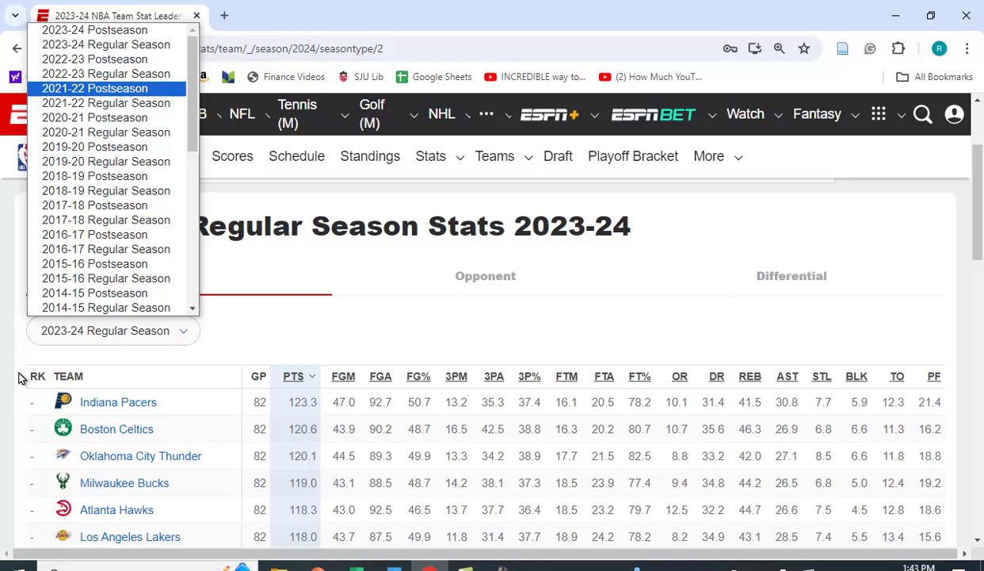
pyautogui.click(375, 332)
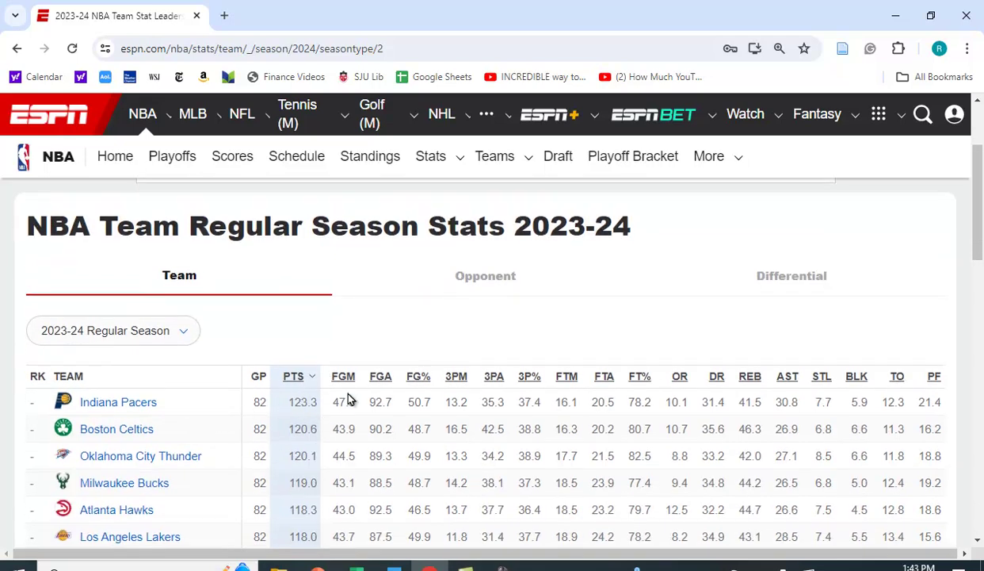
pyautogui.click(485, 281)
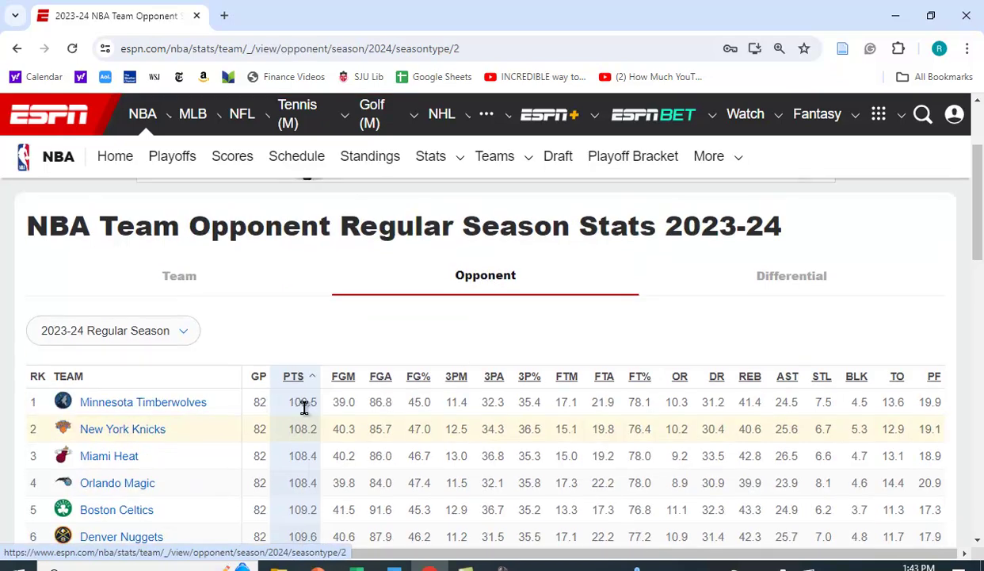
pyautogui.click(179, 276)
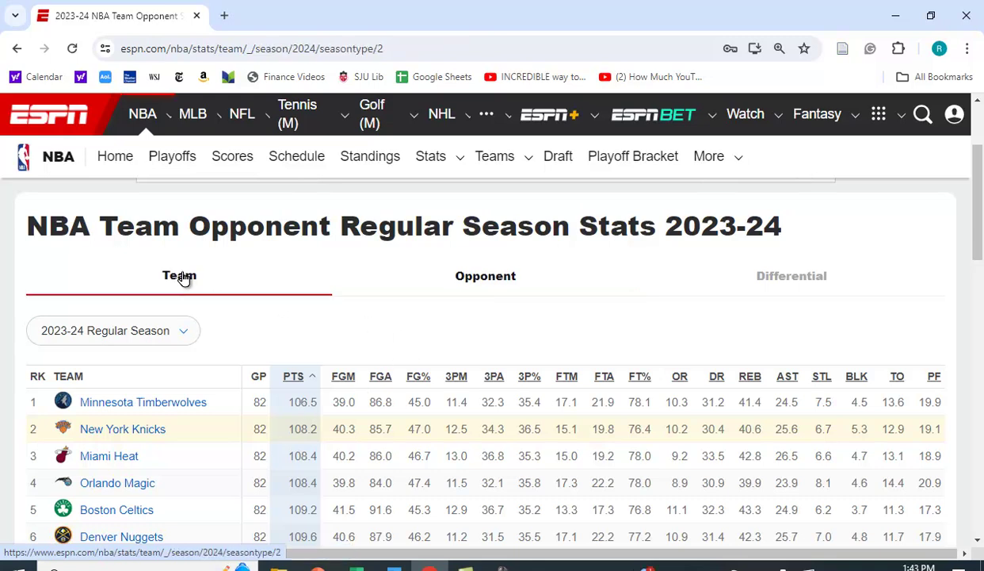
# Find the Knicks' 112.8 scored and 108.2 allowed, then return to the Excel sheet.
pyautogui.scroll(-5, 257, 356)
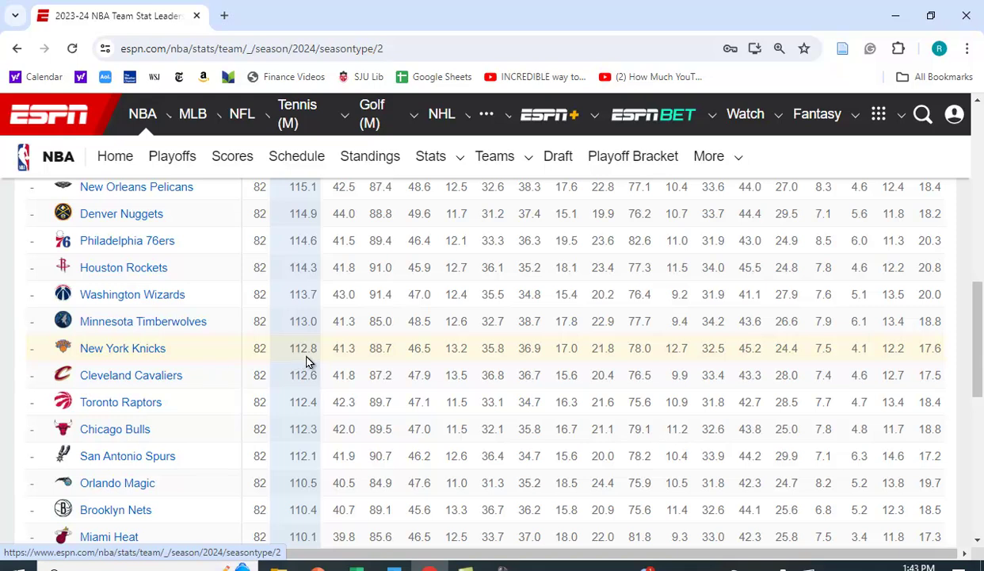
pyautogui.scroll(8, 308, 362)
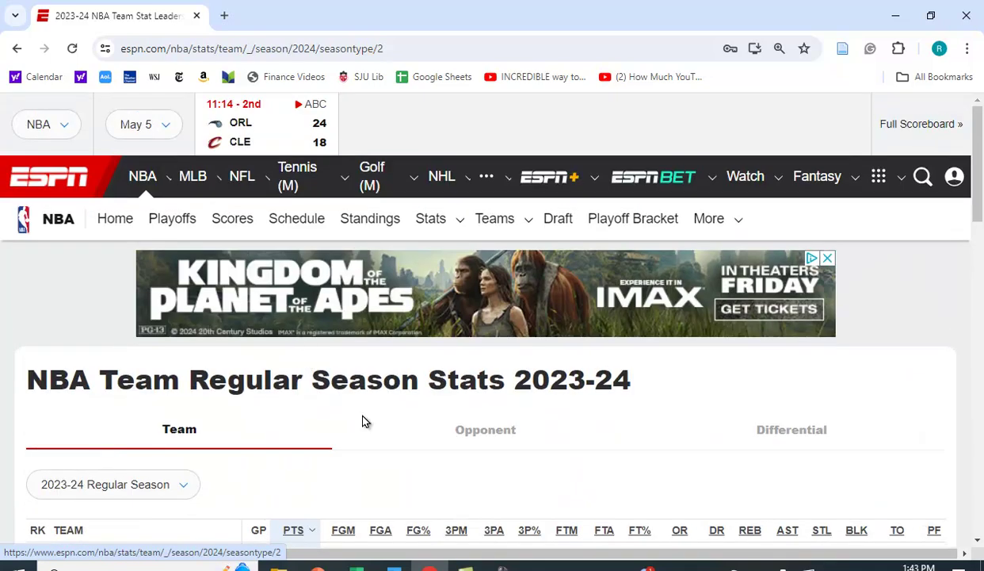
pyautogui.click(466, 438)
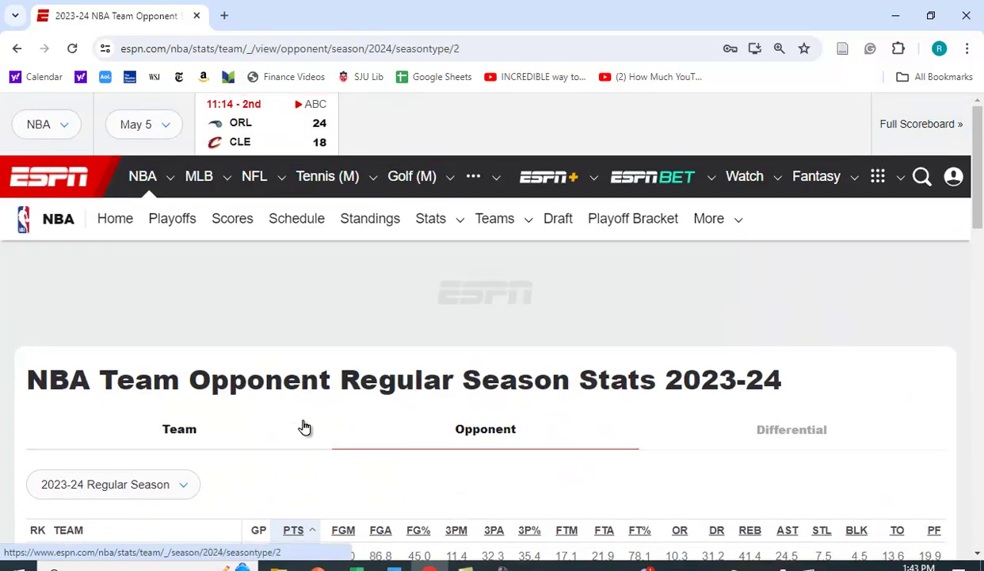
pyautogui.scroll(-2, 304, 426)
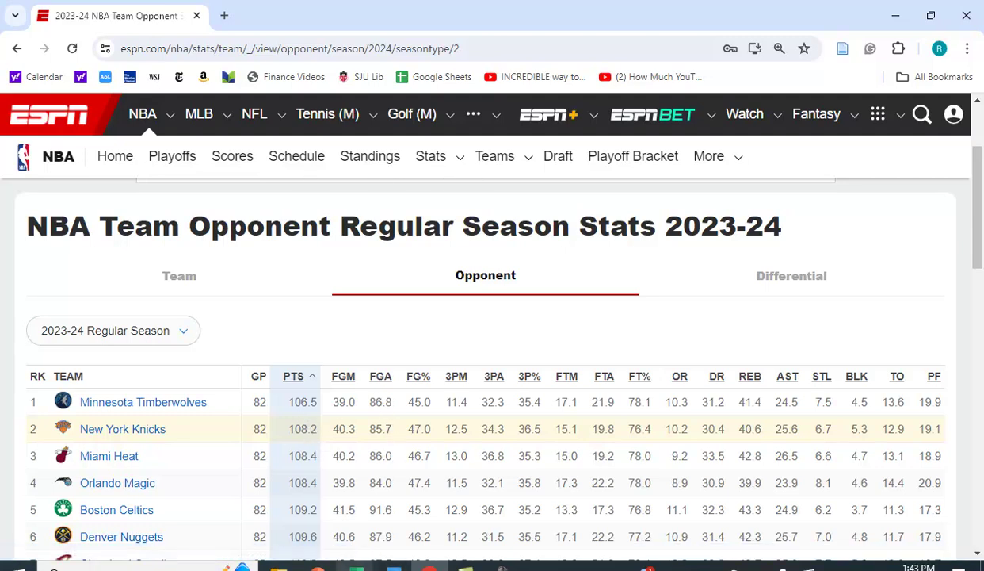
pyautogui.click(357, 566)
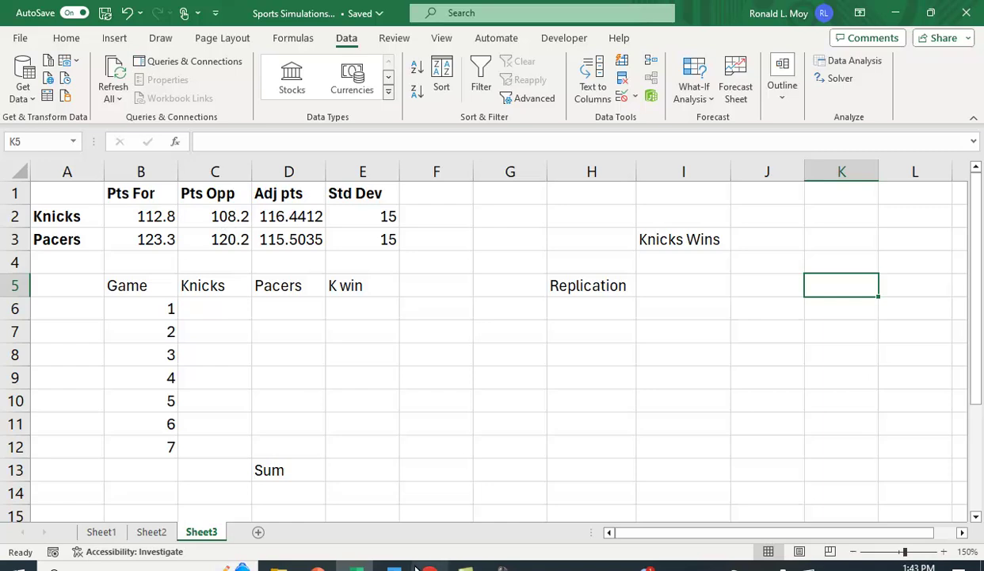
pyautogui.click(429, 566)
pyautogui.click(198, 288)
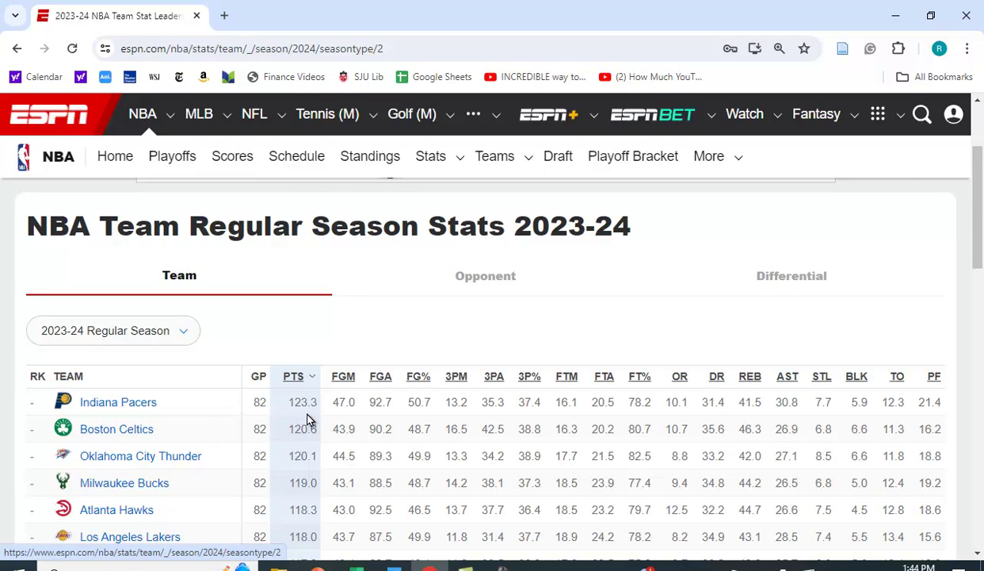
pyautogui.click(475, 279)
pyautogui.scroll(-9, 428, 364)
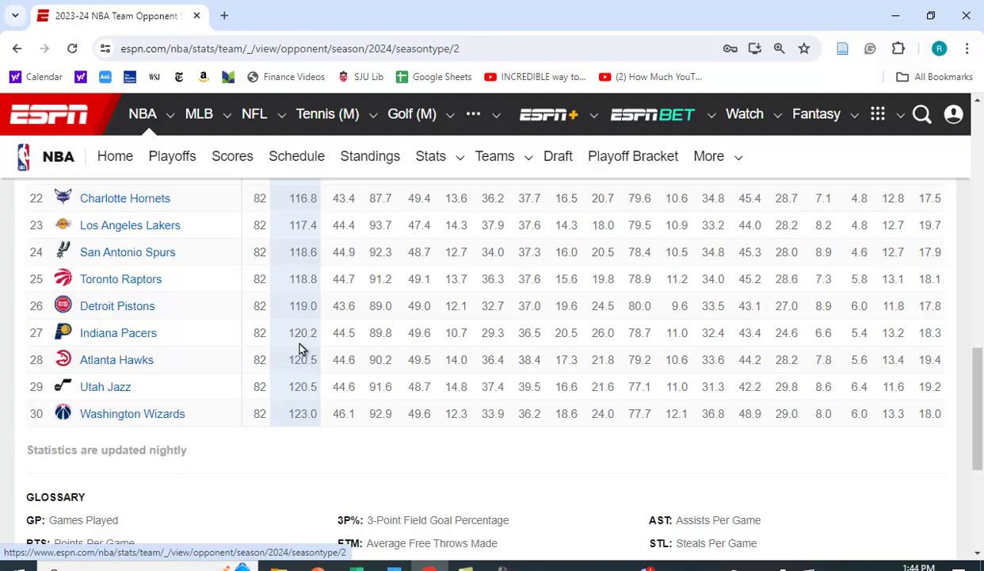
pyautogui.click(356, 566)
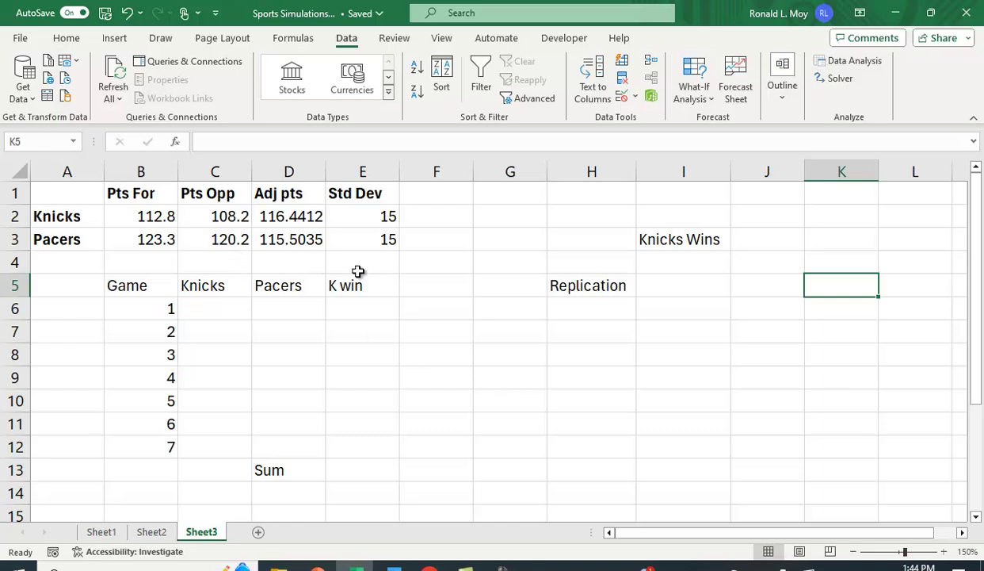
pyautogui.click(281, 216)
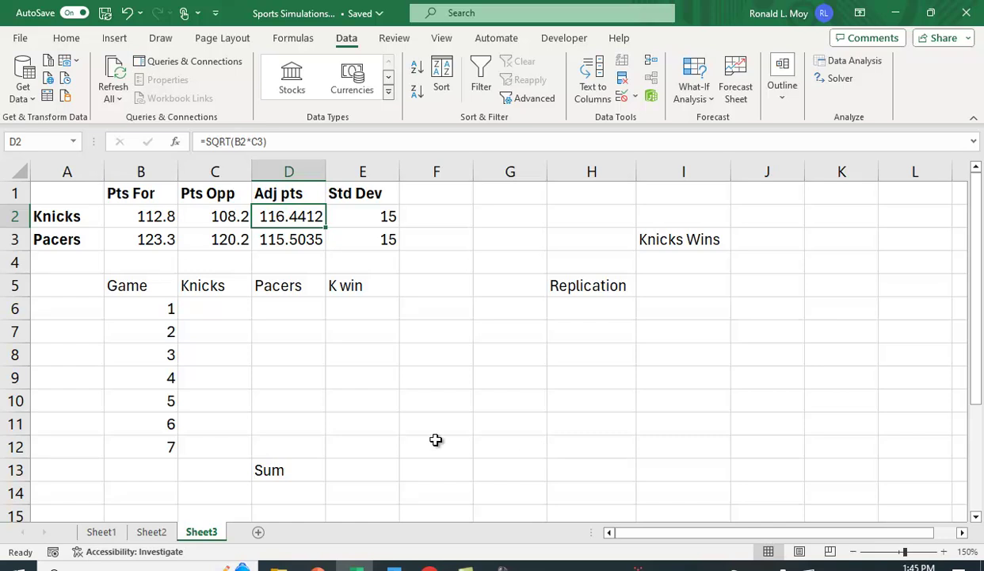
# Enter =NORMINV(RAND(),$D$2,$E$2) in C6 and fill it down to C12.
pyautogui.click(215, 309)
pyautogui.write('=norminv(')
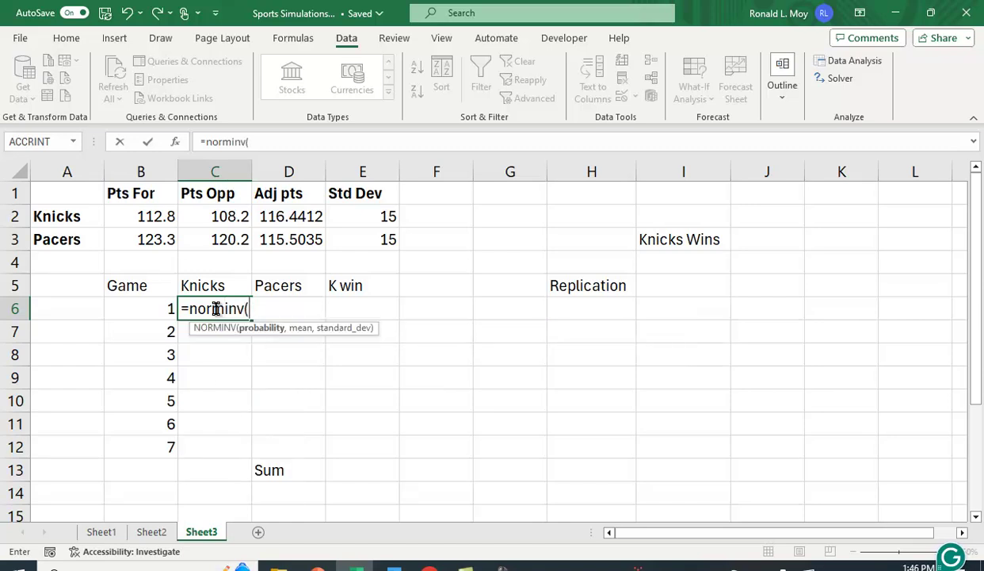
pyautogui.write('rand(')
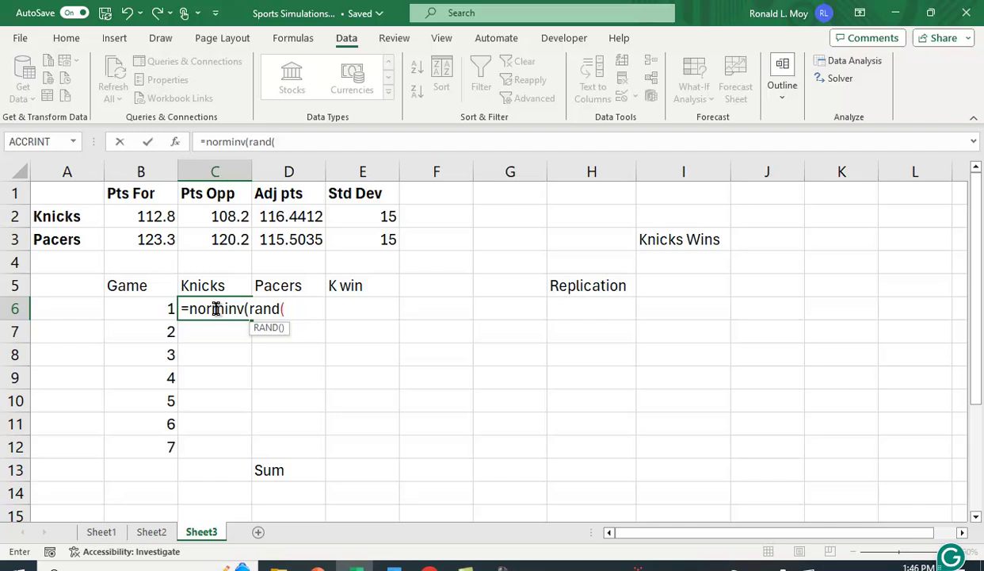
pyautogui.write(')')
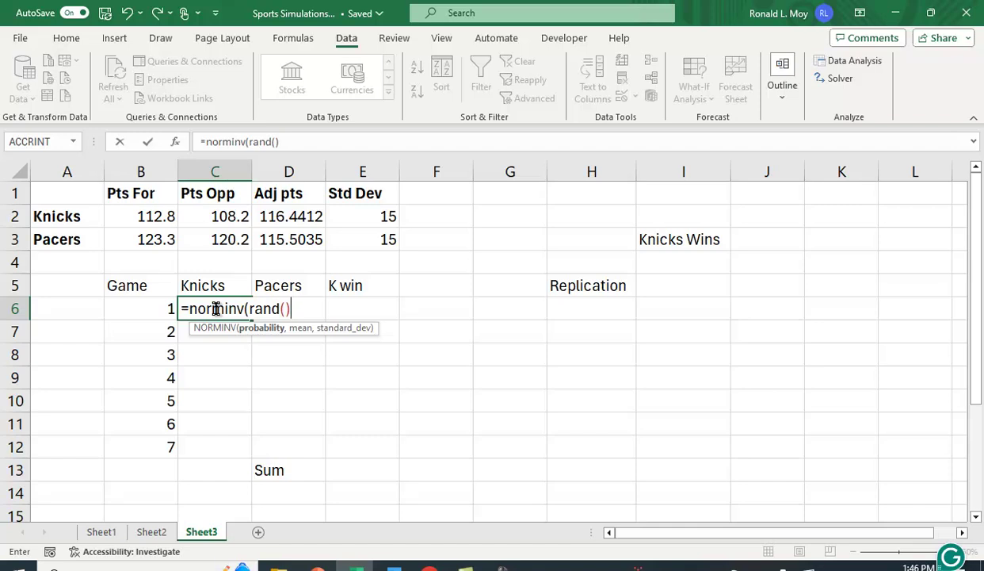
pyautogui.write(',')
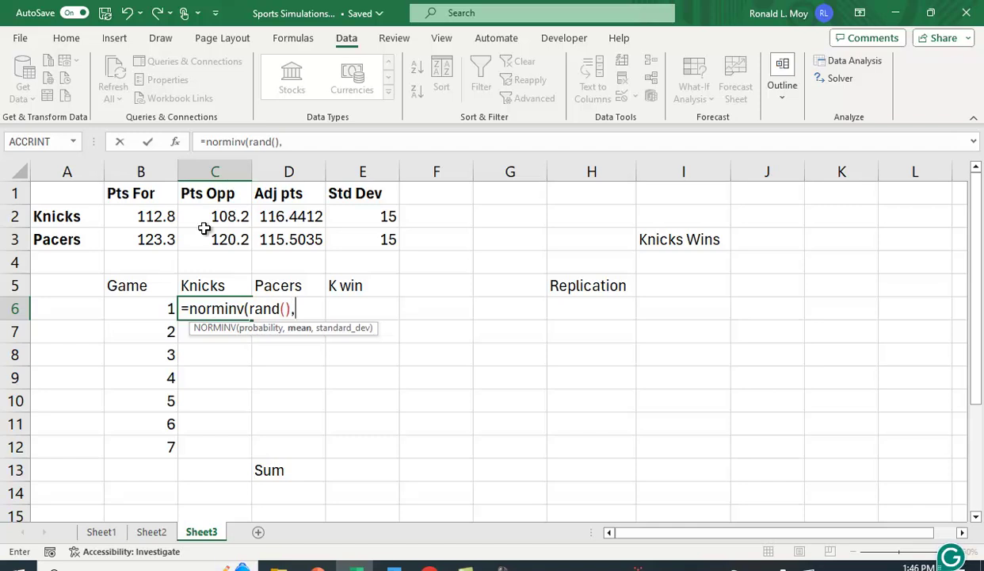
pyautogui.click(285, 217)
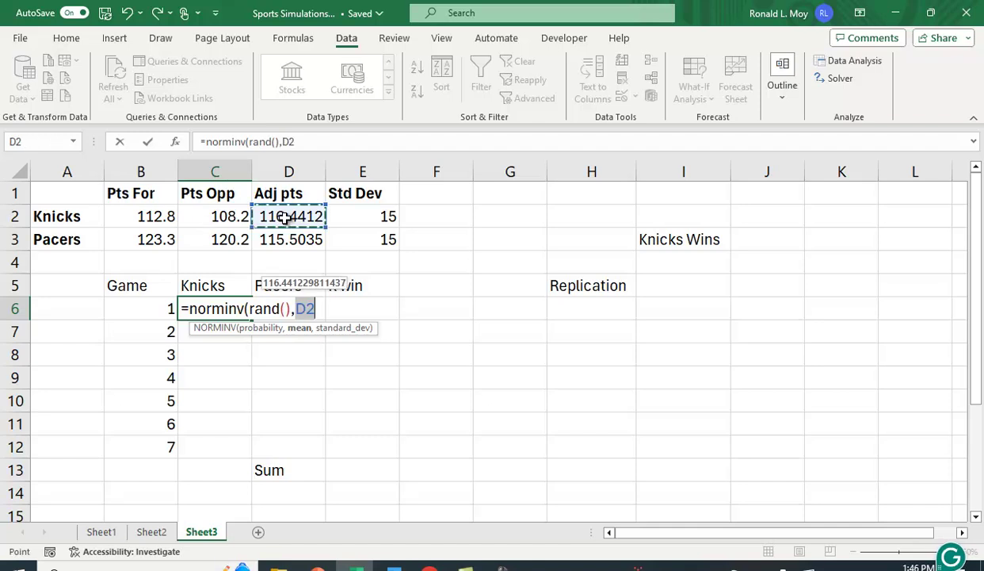
pyautogui.press('F4')
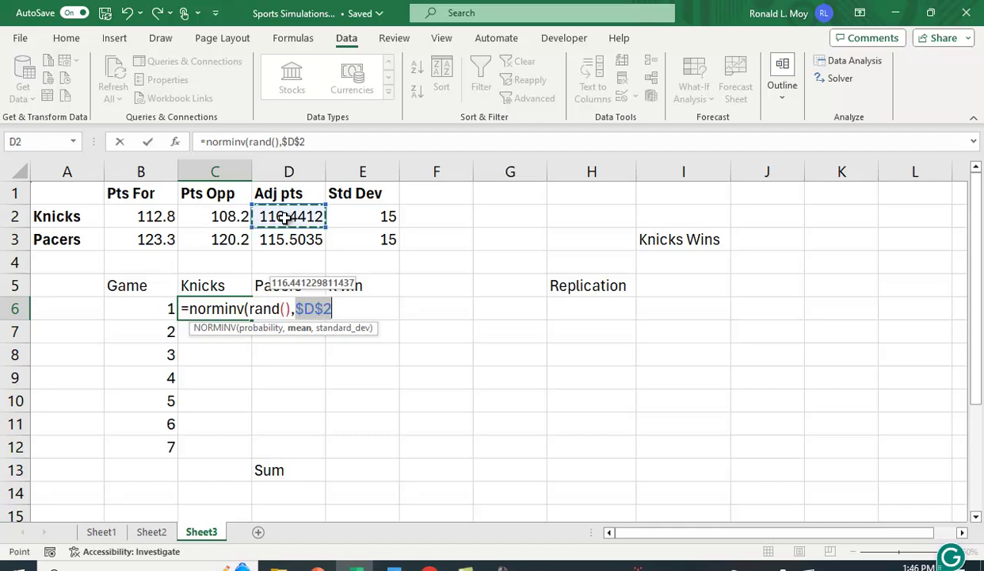
pyautogui.write(',')
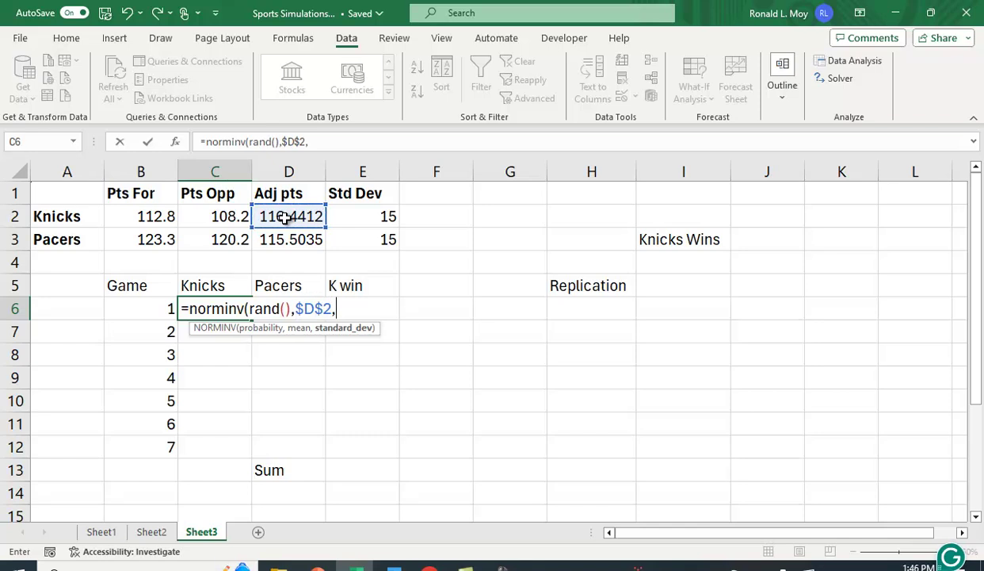
pyautogui.click(358, 216)
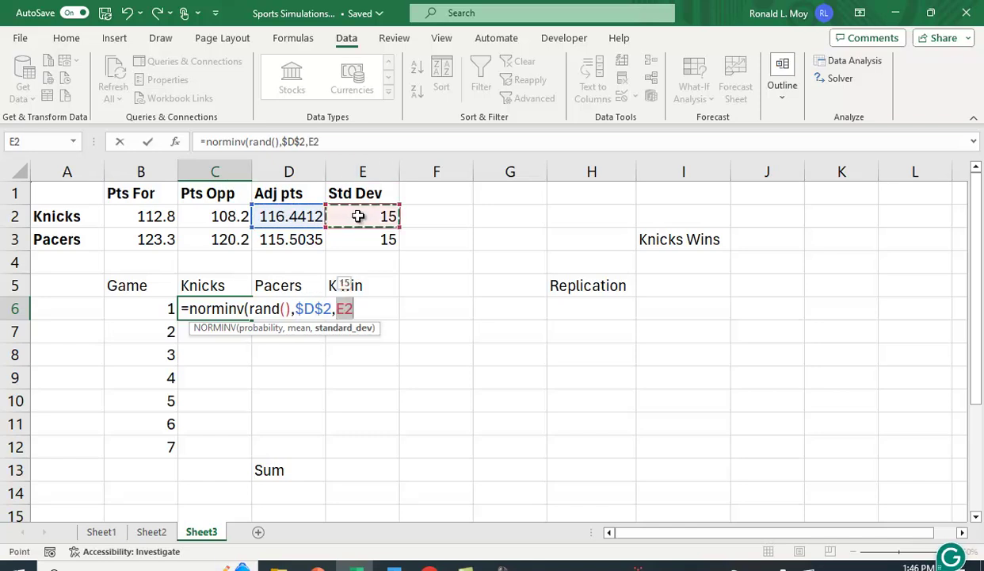
pyautogui.press('F4')
pyautogui.write(')')
pyautogui.press('Return')
pyautogui.click(225, 310)
pyautogui.moveTo(251, 320); pyautogui.dragTo(247, 448)
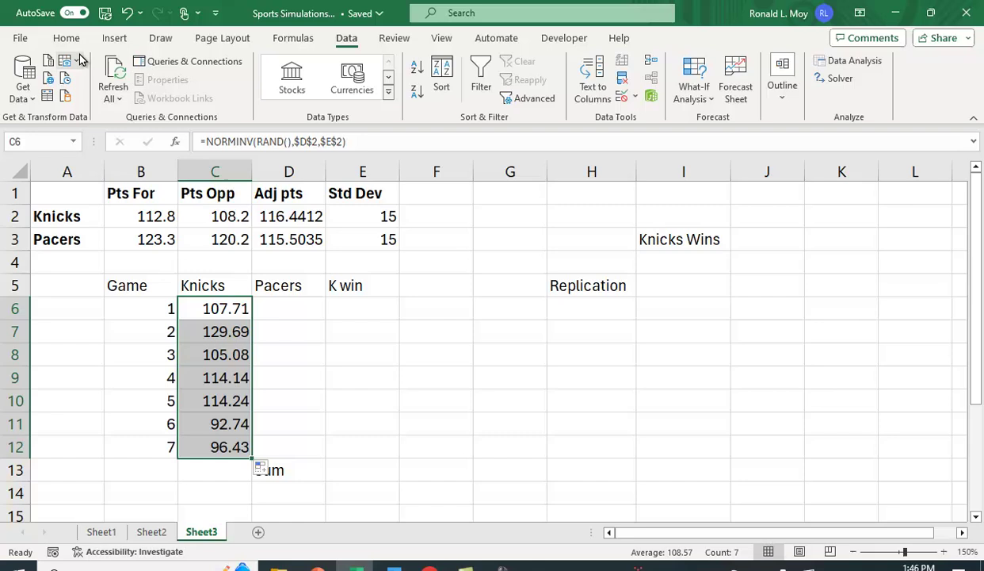
# Run Formulas > Calculate Now four times to redraw the Knicks scores in C6:C12.
pyautogui.click(291, 40)
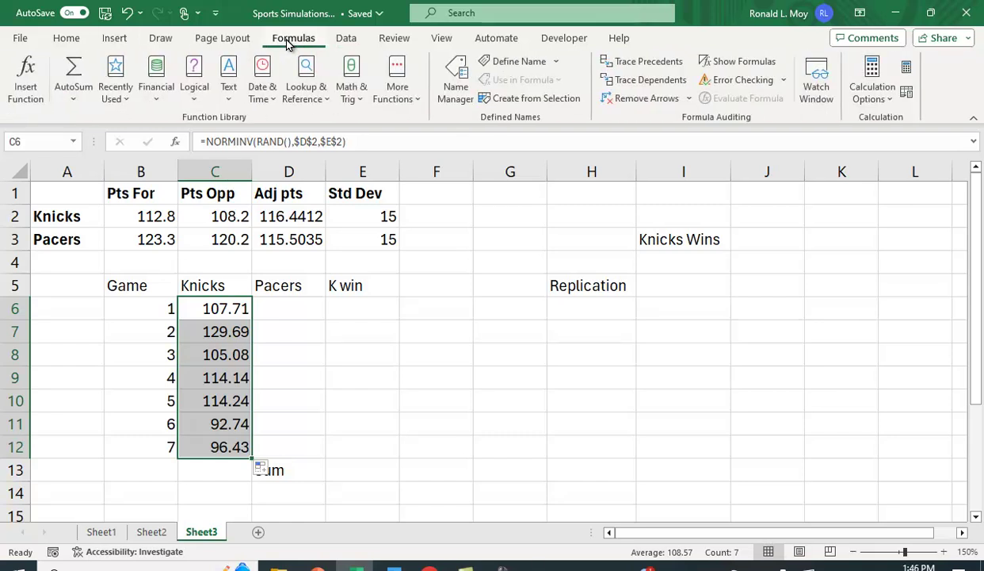
pyautogui.click(906, 68)
pyautogui.click(906, 68)
pyautogui.click(905, 68)
pyautogui.click(905, 70)
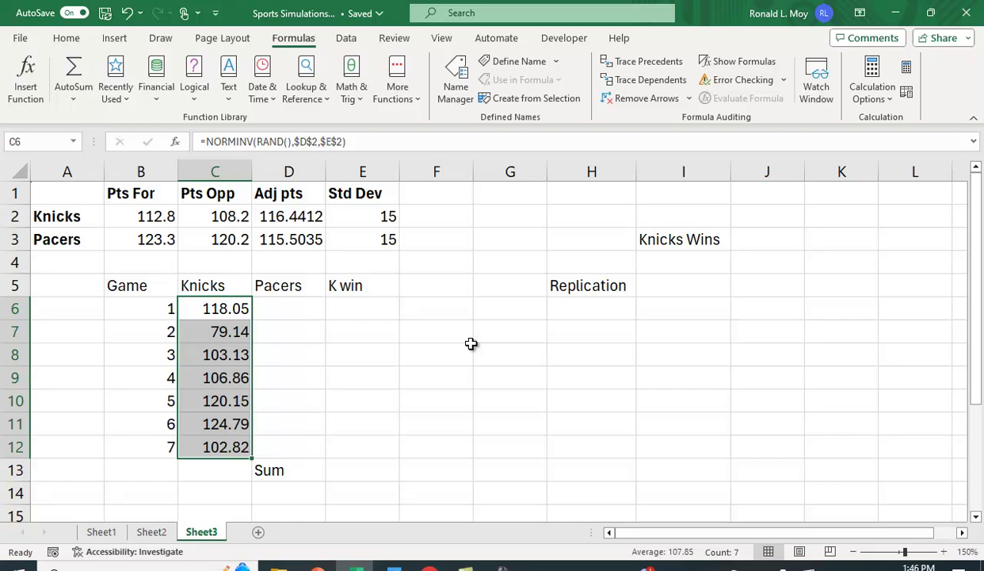
pyautogui.click(334, 398)
# Enter =NORMINV(RAND(),$D$3,$E$3) in D6 and fill it down to D12.
pyautogui.click(302, 317)
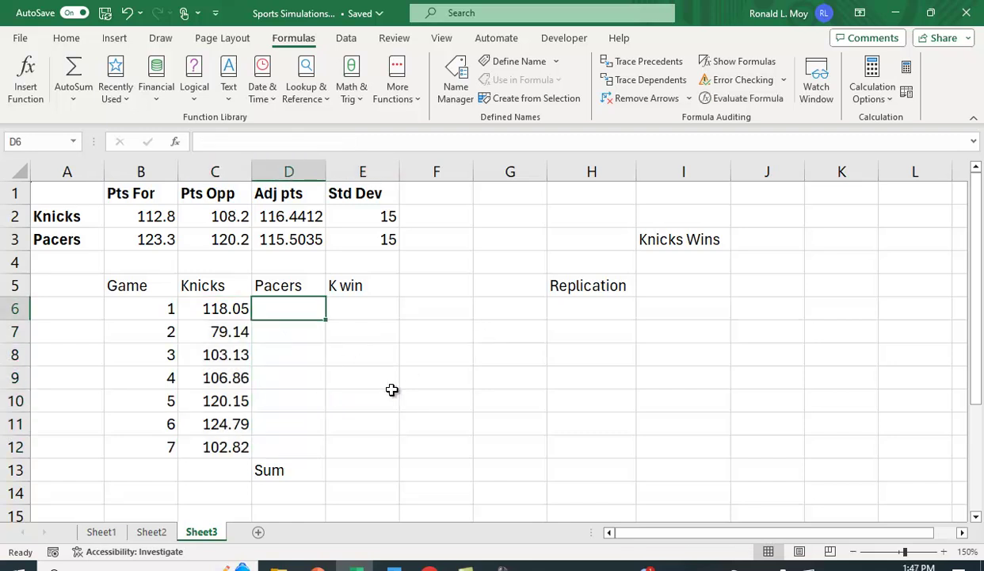
pyautogui.write('=')
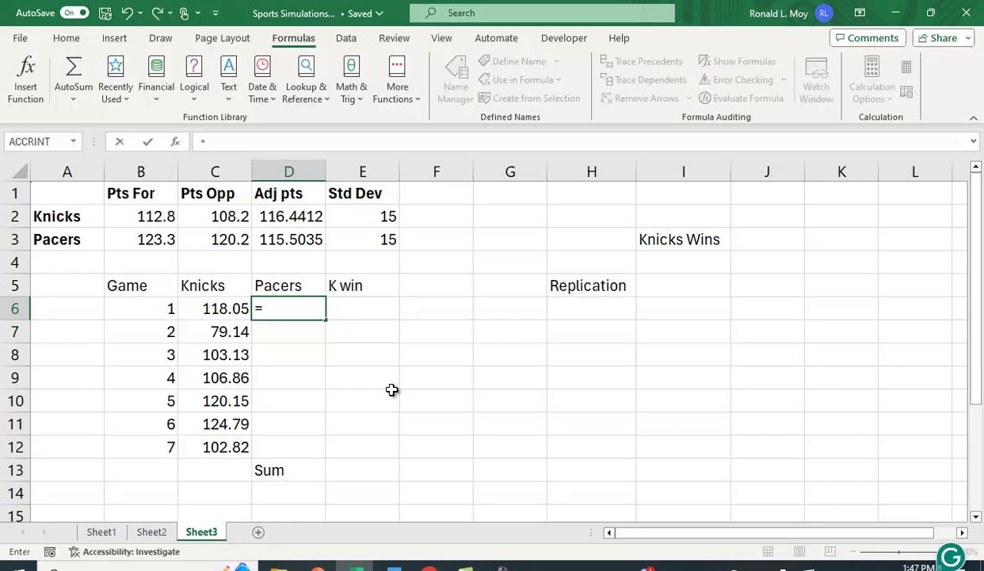
pyautogui.write('normi')
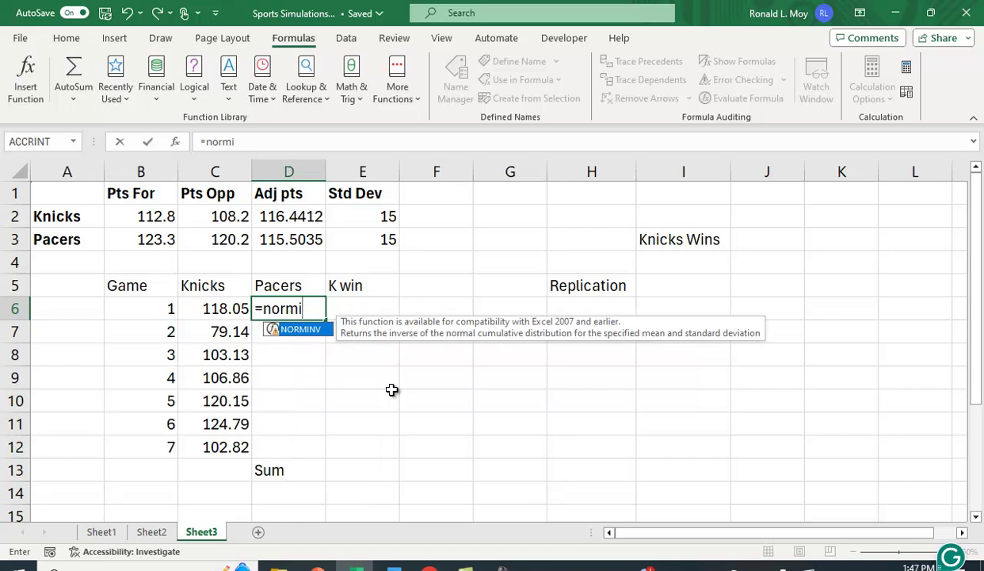
pyautogui.write('nv(')
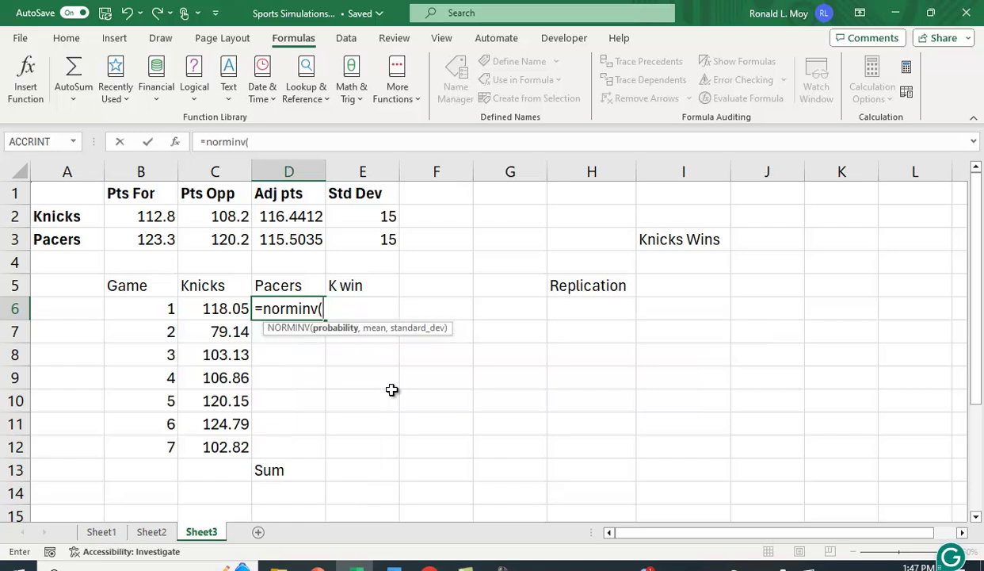
pyautogui.write('rand(')
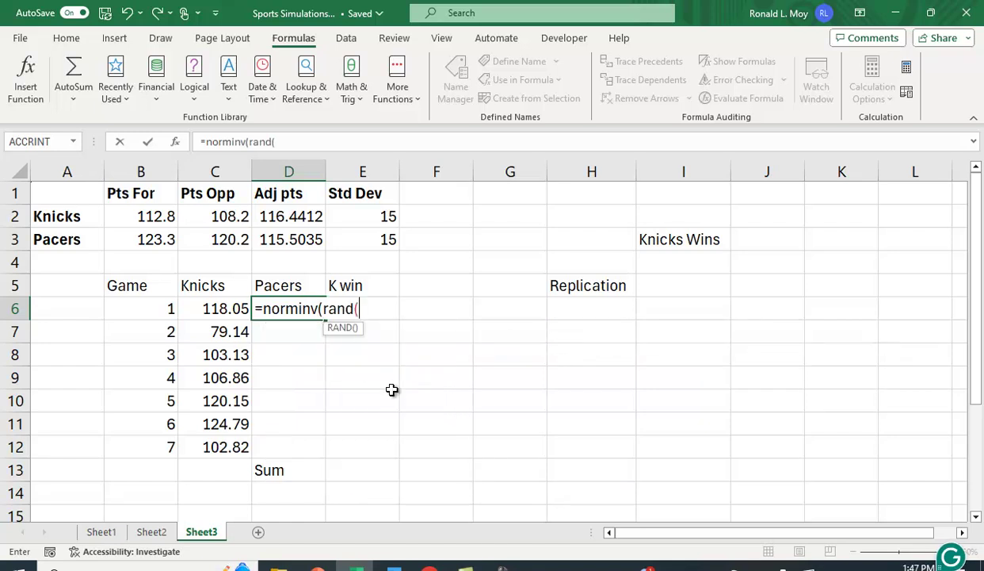
pyautogui.write('),')
pyautogui.click(290, 242)
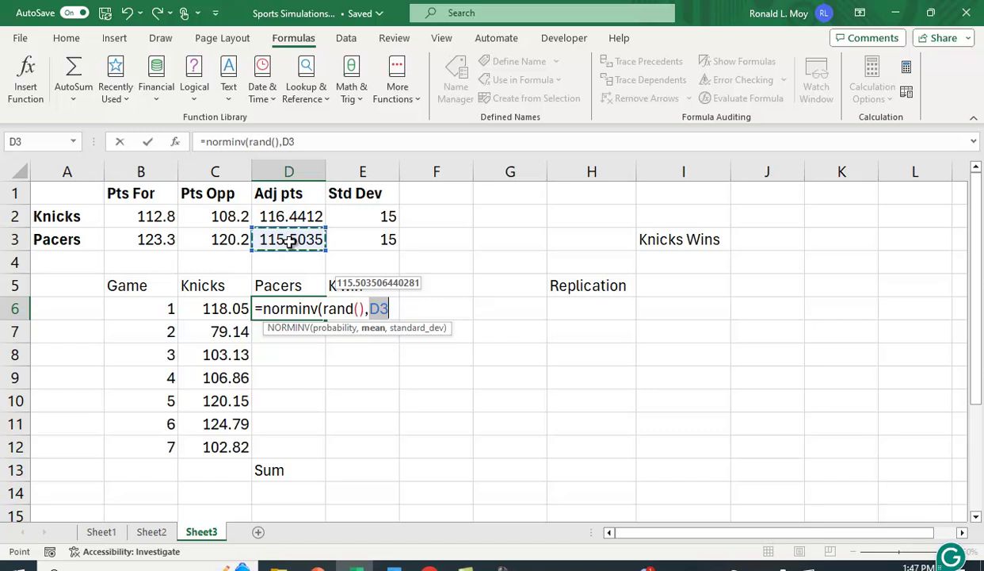
pyautogui.press('F4')
pyautogui.write(',')
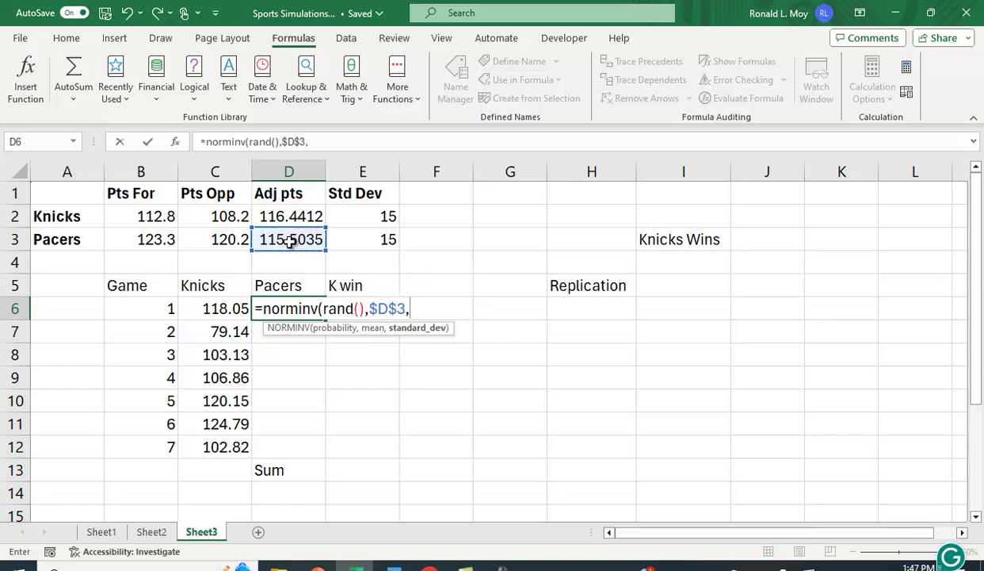
pyautogui.click(368, 239)
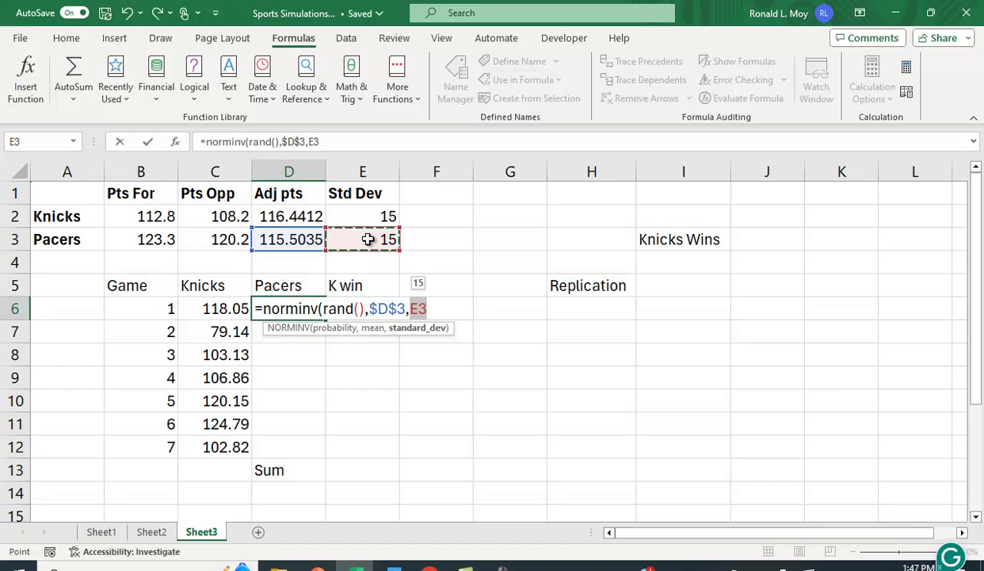
pyautogui.press('F4')
pyautogui.press('Return')
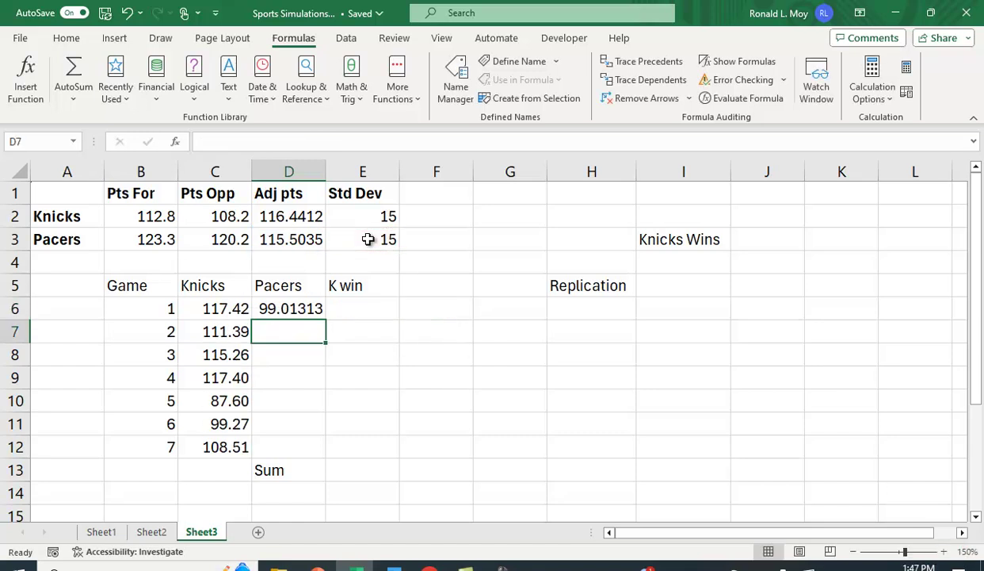
pyautogui.click(305, 308)
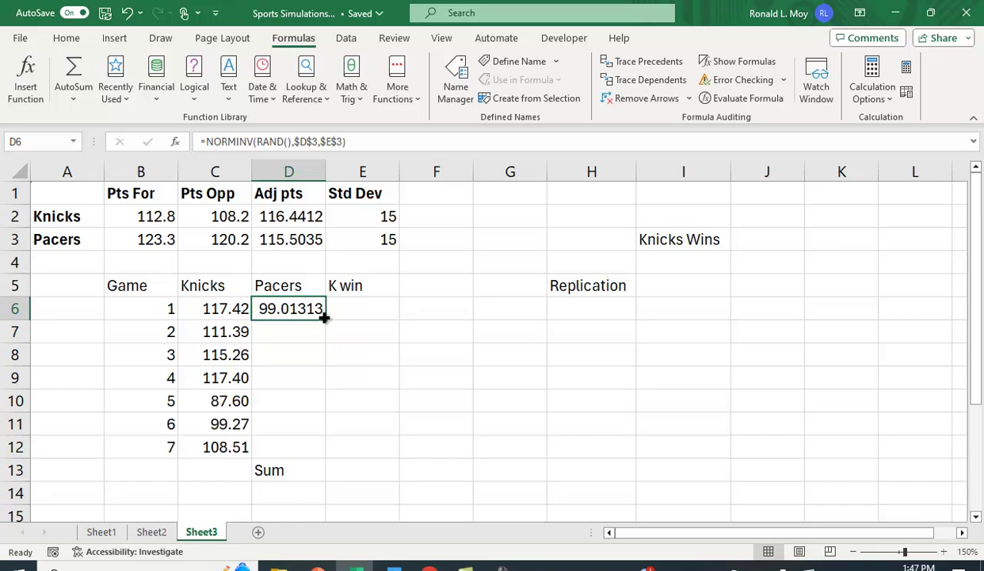
pyautogui.moveTo(325, 319); pyautogui.dragTo(325, 447)
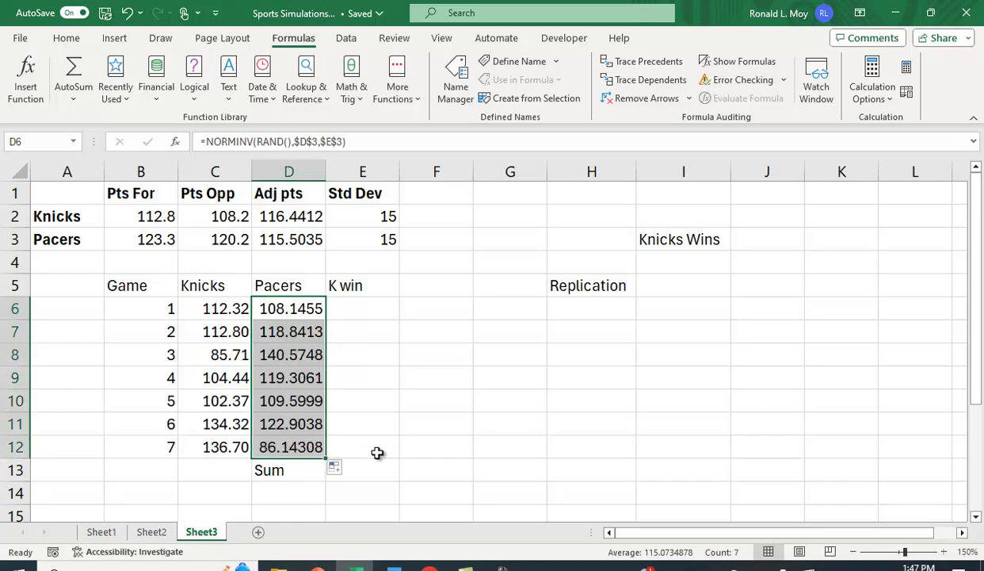
pyautogui.click(364, 310)
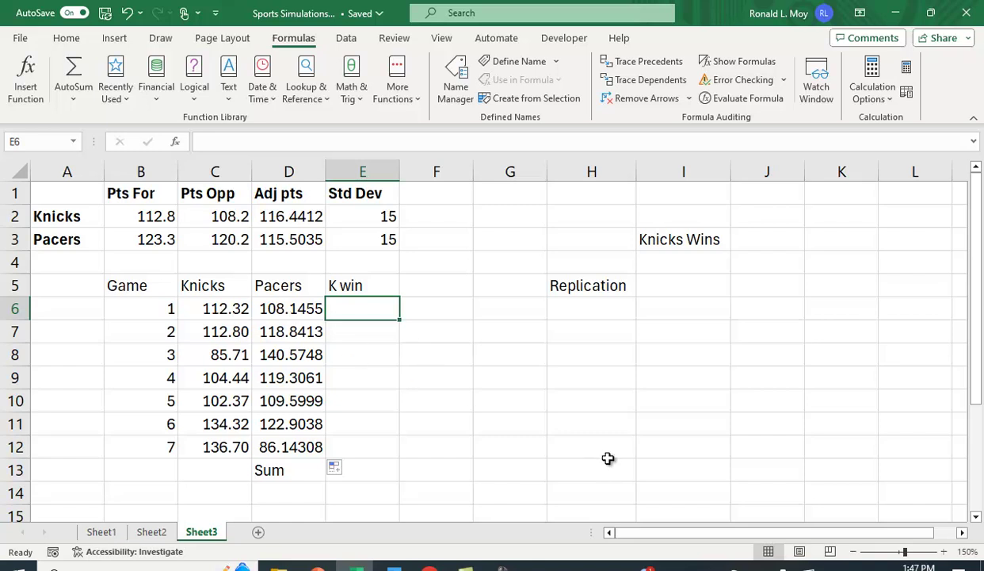
# Enter =IF(C6>D6,1,0) in E6 and copy it down to E12.
pyautogui.write('=')
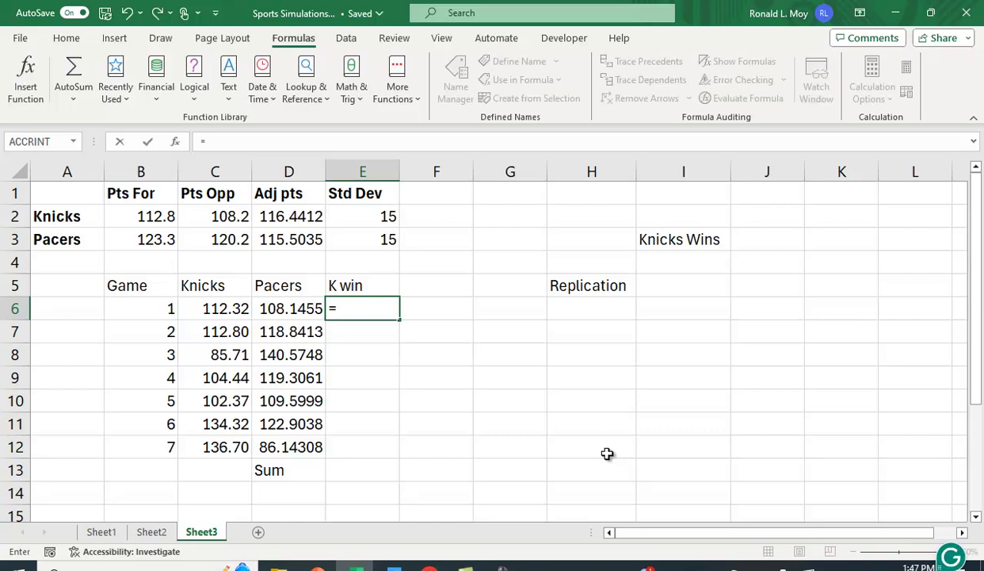
pyautogui.write('if(')
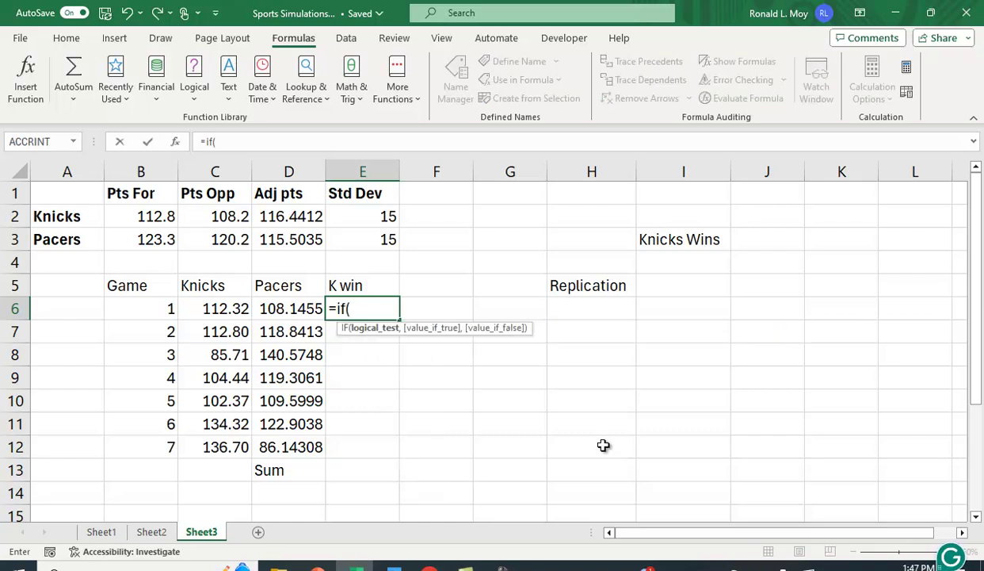
pyautogui.click(238, 310)
pyautogui.write('>')
pyautogui.click(289, 310)
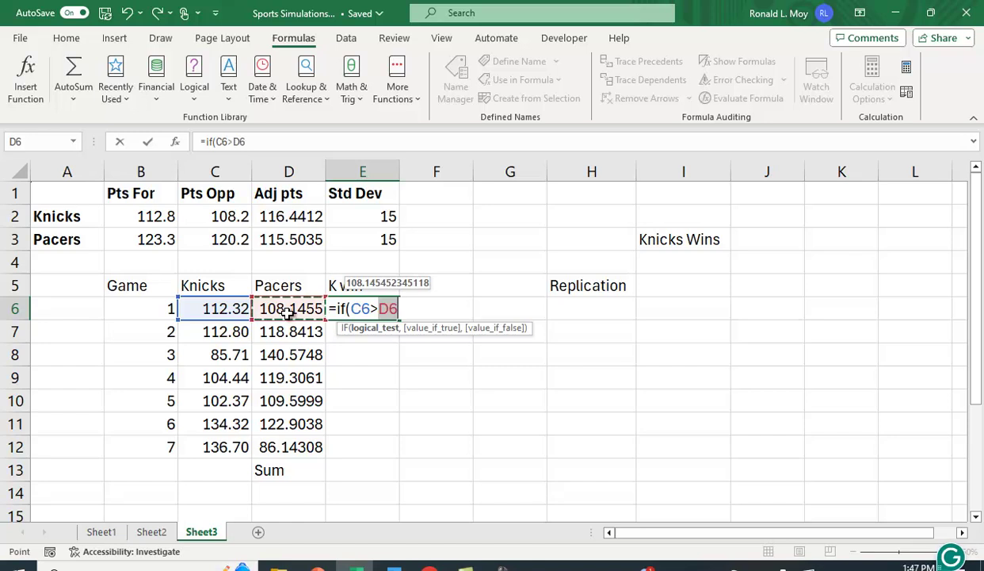
pyautogui.write(',1')
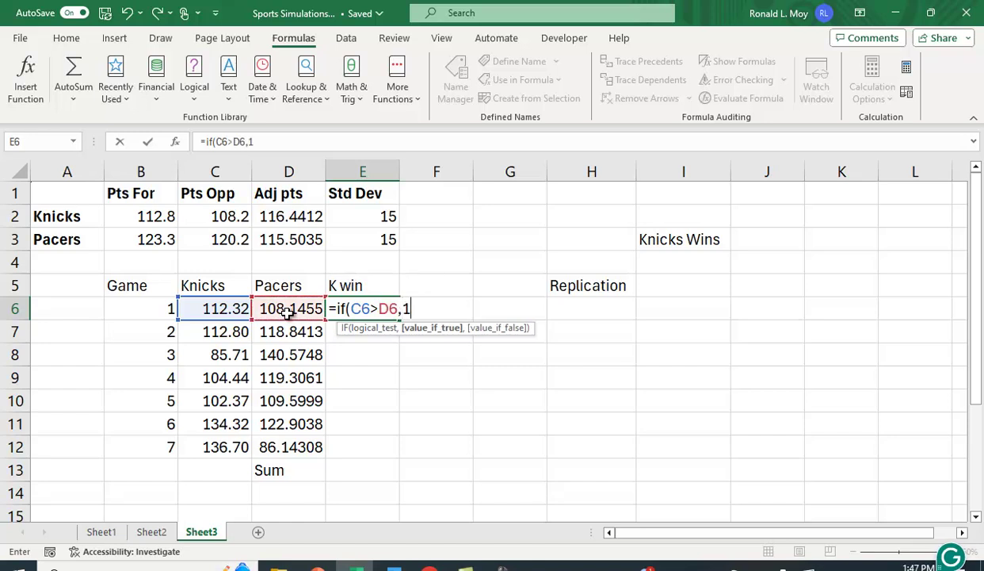
pyautogui.write(',0')
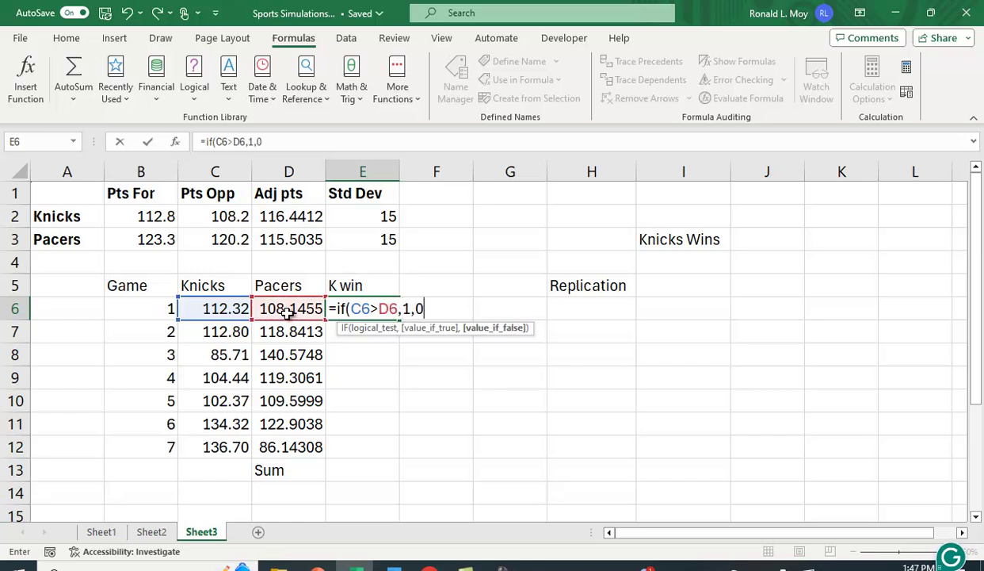
pyautogui.write(')')
pyautogui.press('Return')
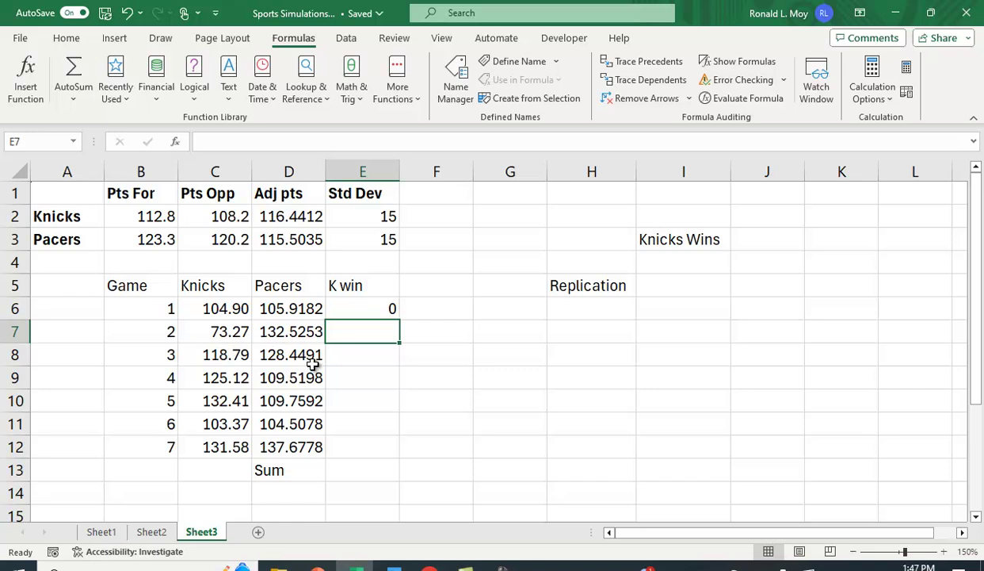
pyautogui.click(365, 308)
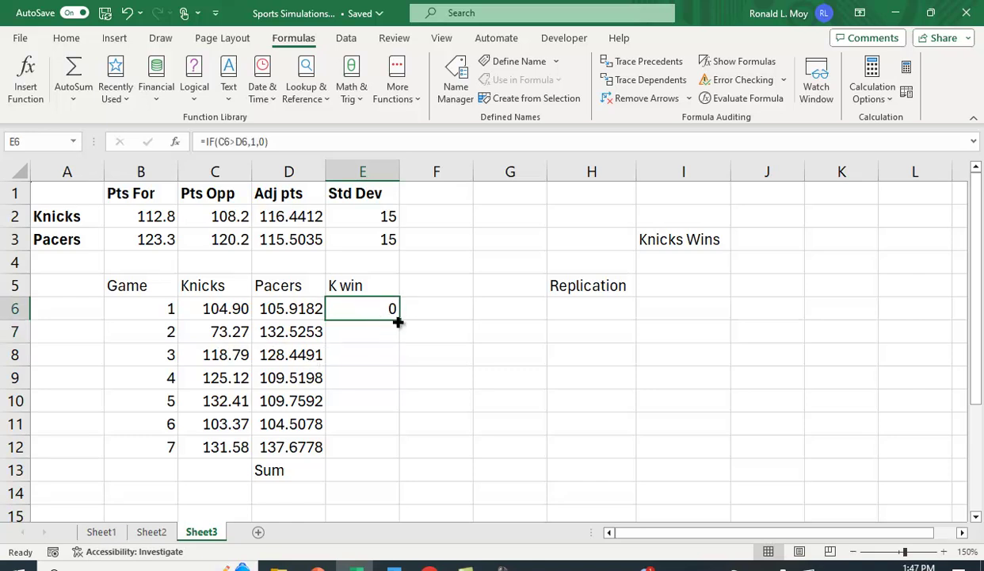
pyautogui.moveTo(397, 321); pyautogui.dragTo(407, 451)
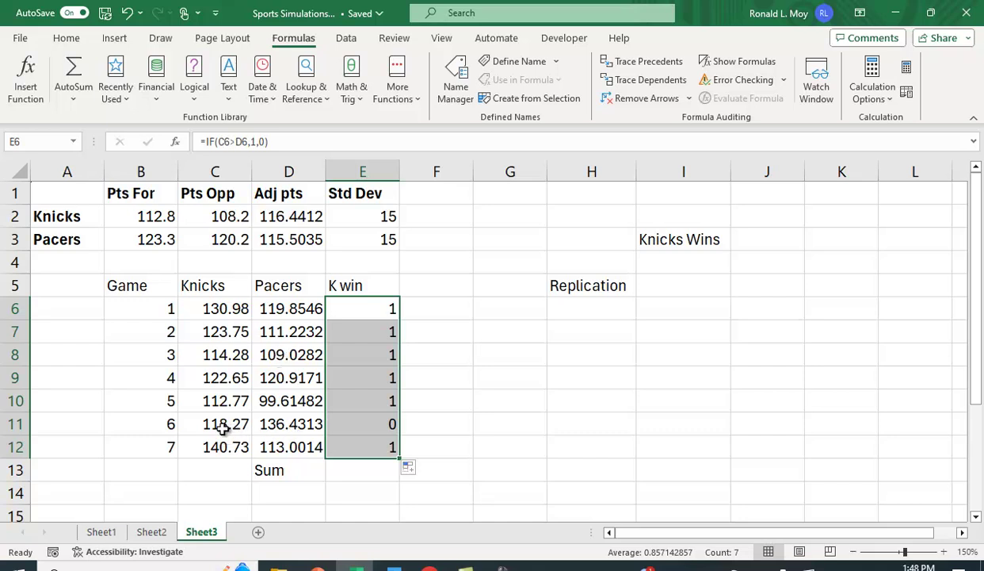
# Enter =SUM(E6:E12) in E13 to total the Knicks wins.
pyautogui.click(364, 472)
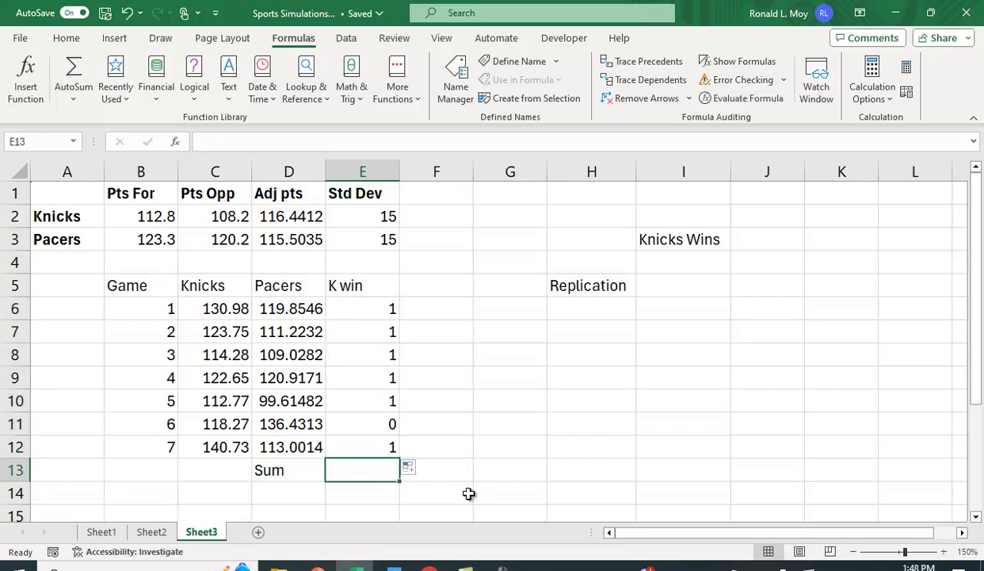
pyautogui.write('=su')
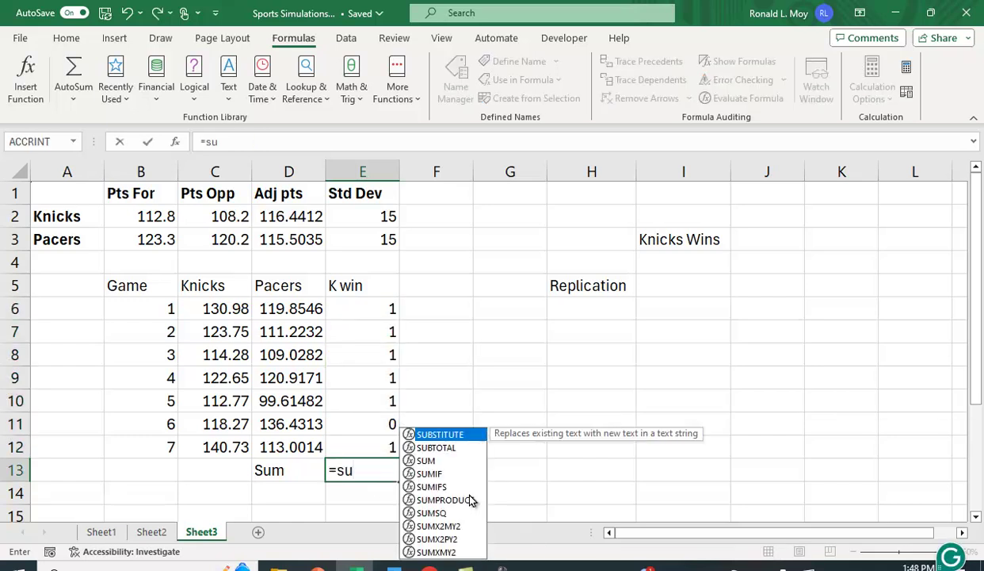
pyautogui.write('m(')
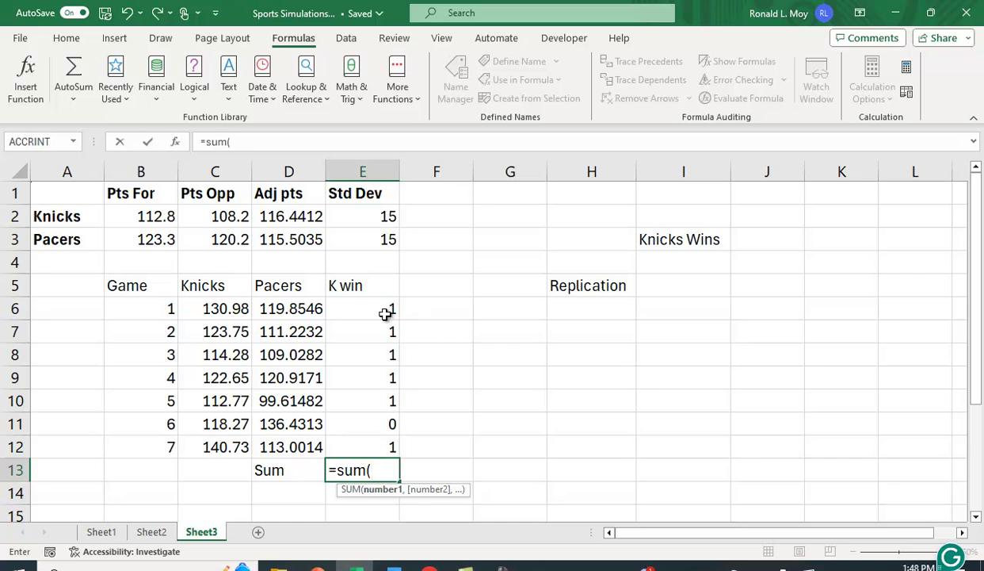
pyautogui.moveTo(387, 311); pyautogui.dragTo(394, 446)
pyautogui.press('Return')
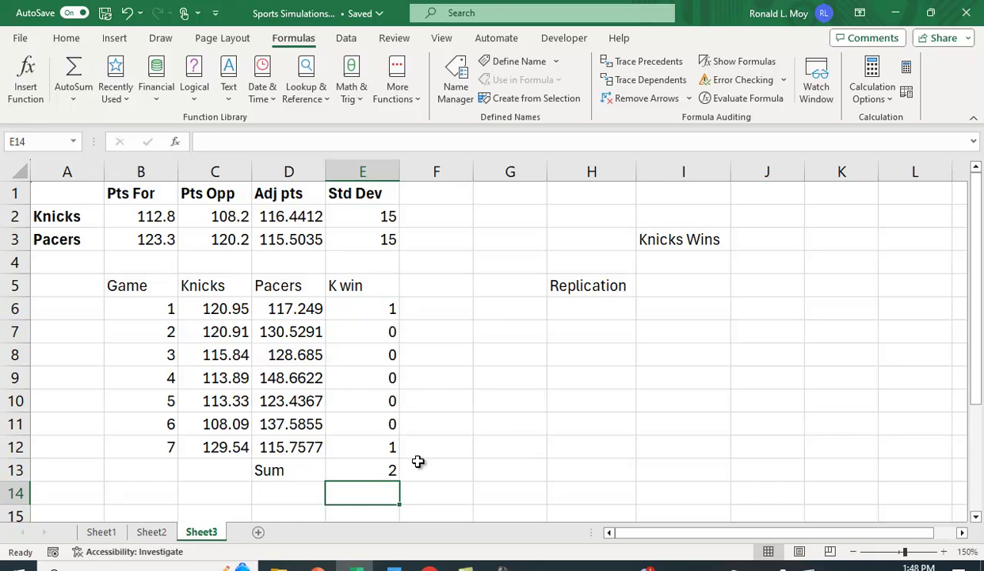
# Recalculate the simulation six times with Calculate Now to watch the win total change.
pyautogui.click(907, 69)
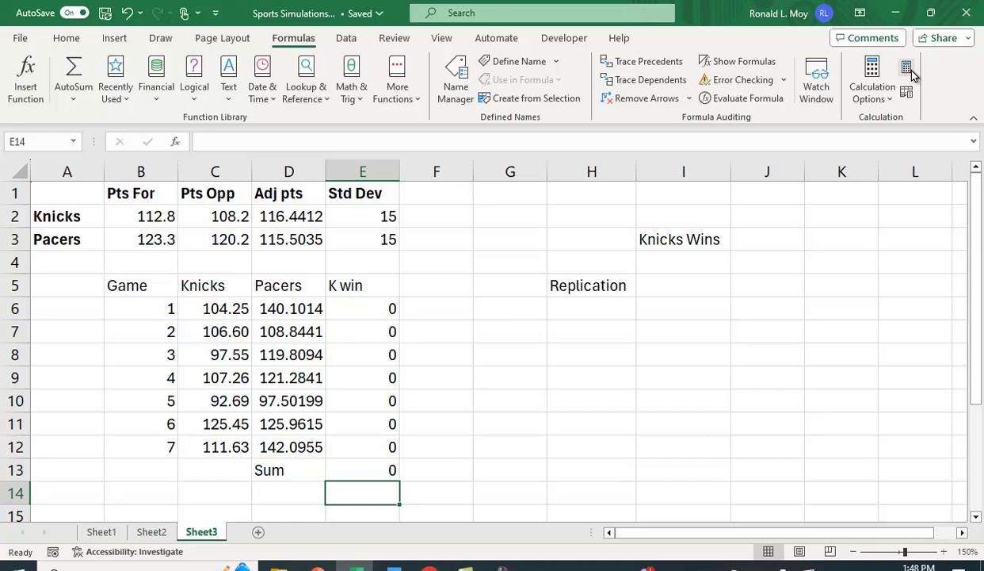
pyautogui.click(911, 73)
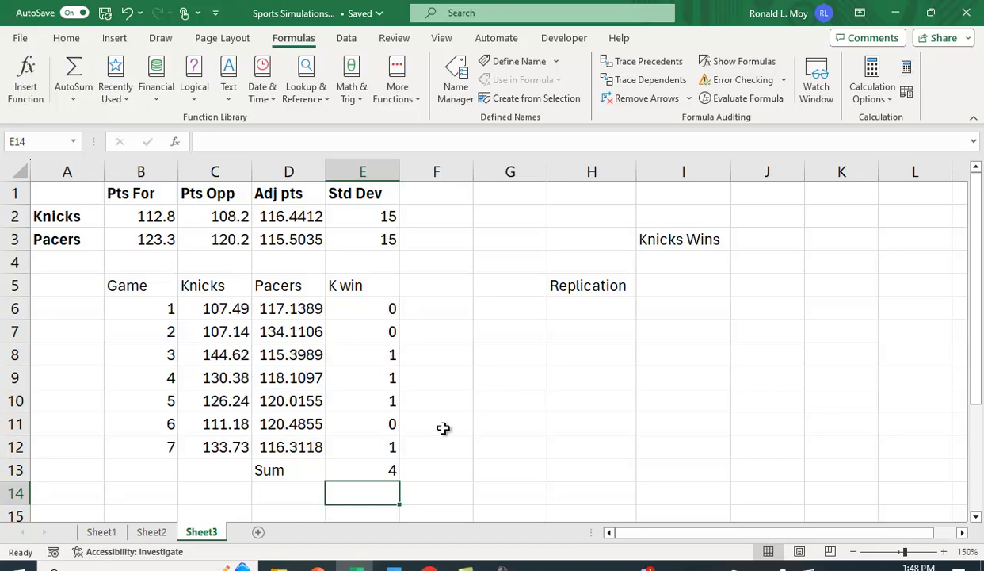
pyautogui.click(906, 70)
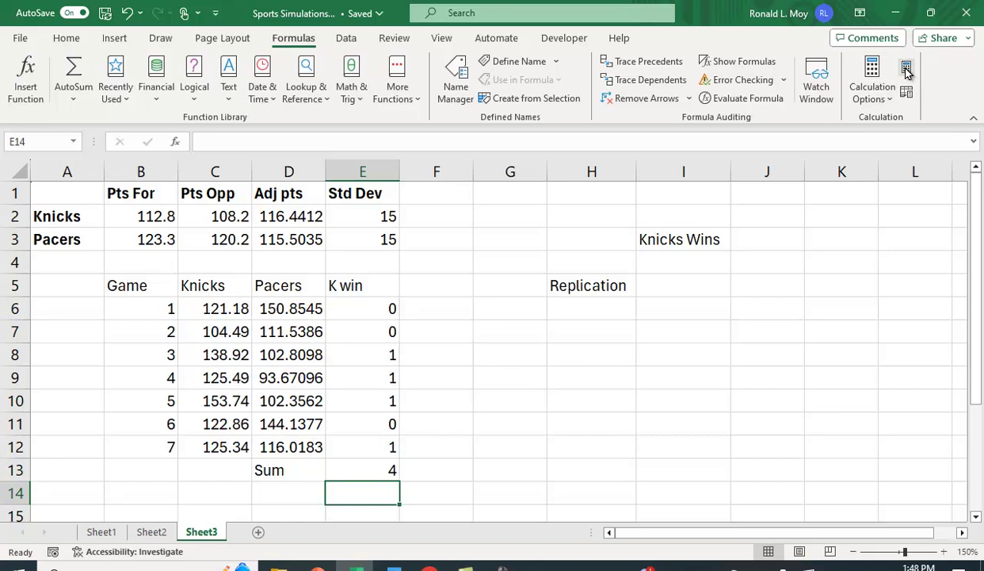
pyautogui.click(908, 70)
pyautogui.click(908, 71)
pyautogui.click(907, 70)
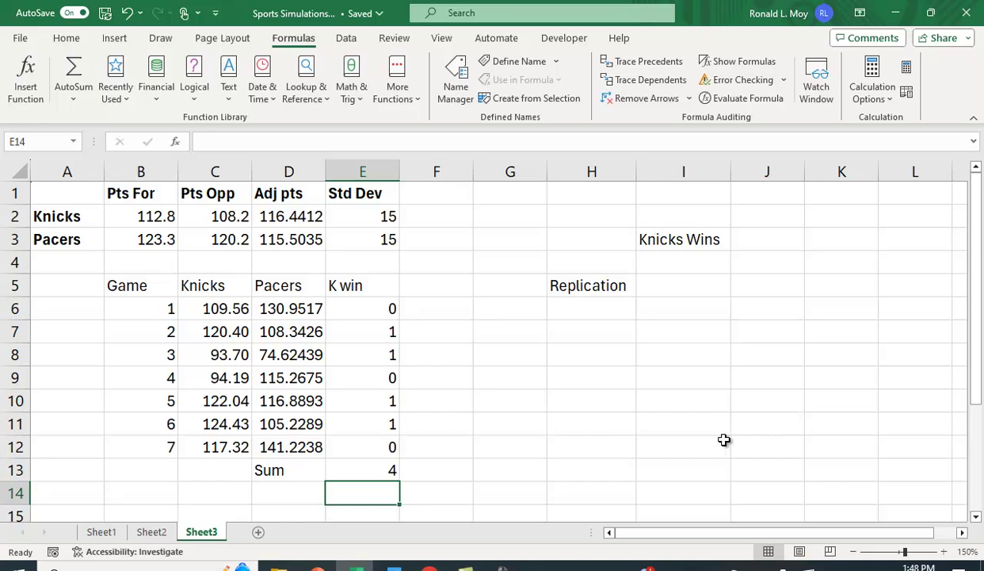
# Link I5 to the total wins with =E13, then recalculate several times.
pyautogui.click(677, 284)
pyautogui.write('=')
pyautogui.click(375, 469)
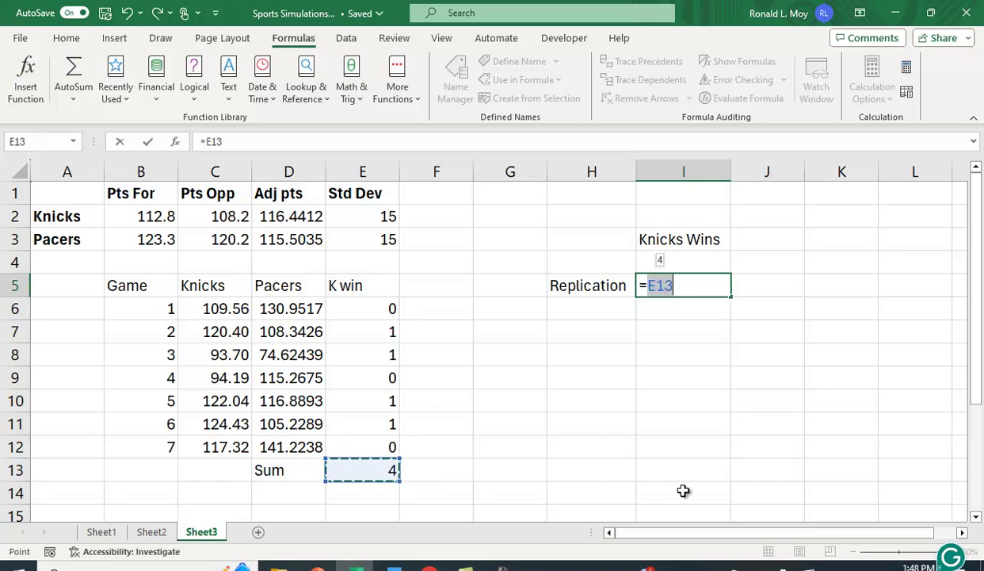
pyautogui.press('Return')
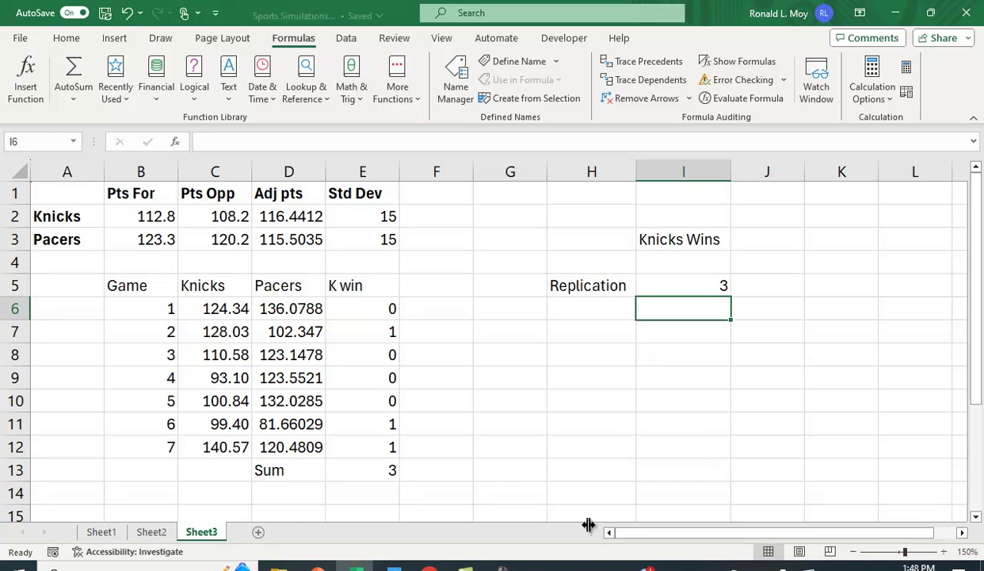
pyautogui.click(906, 70)
pyautogui.click(907, 70)
pyautogui.click(907, 70)
pyautogui.click(907, 70)
pyautogui.click(907, 69)
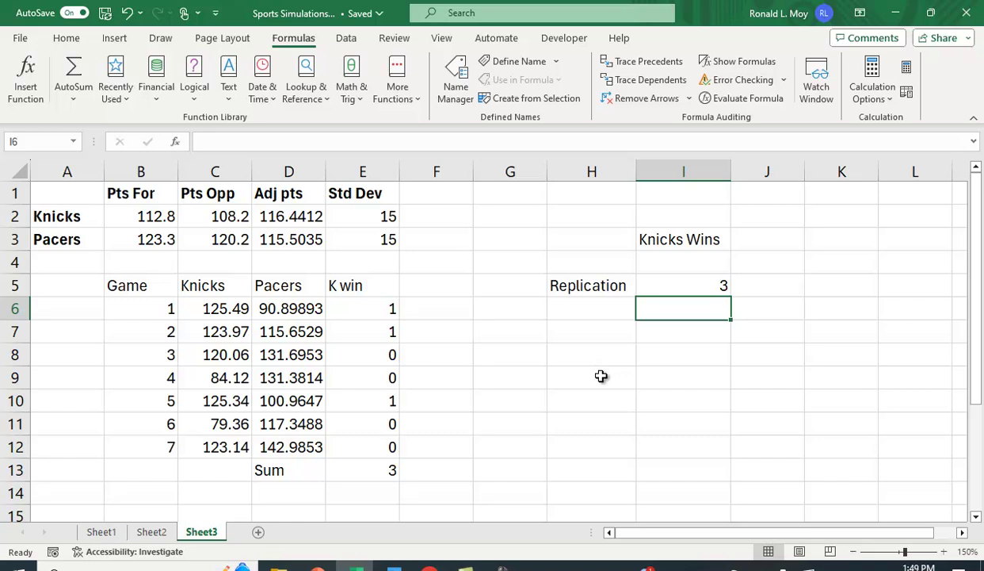
# Enter 1 in H6 as the first replication number.
pyautogui.click(585, 311)
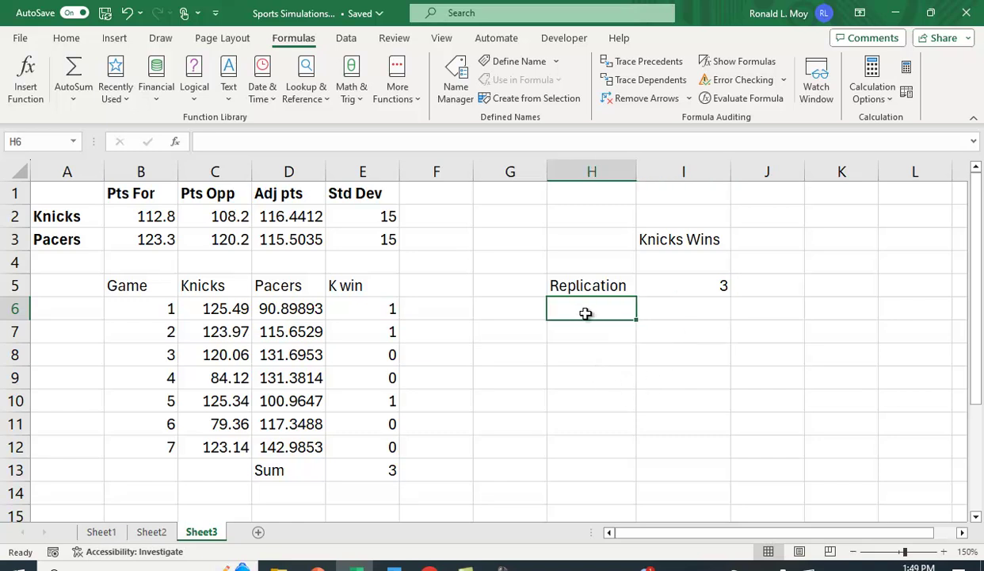
pyautogui.write('1')
pyautogui.press('Return')
pyautogui.click(591, 307)
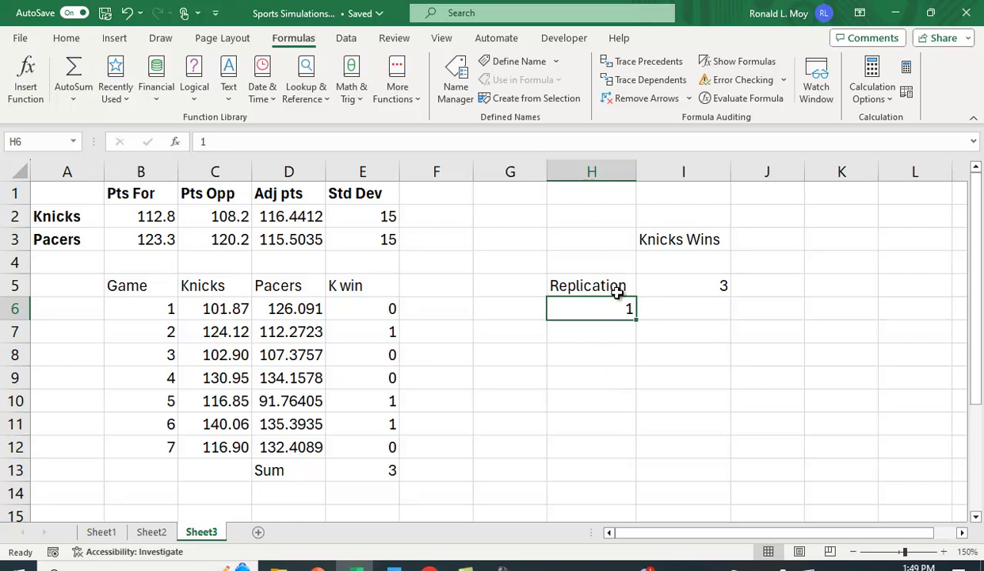
# Fill a column series from H6 with step 1 and stop value 1000.
pyautogui.click(69, 38)
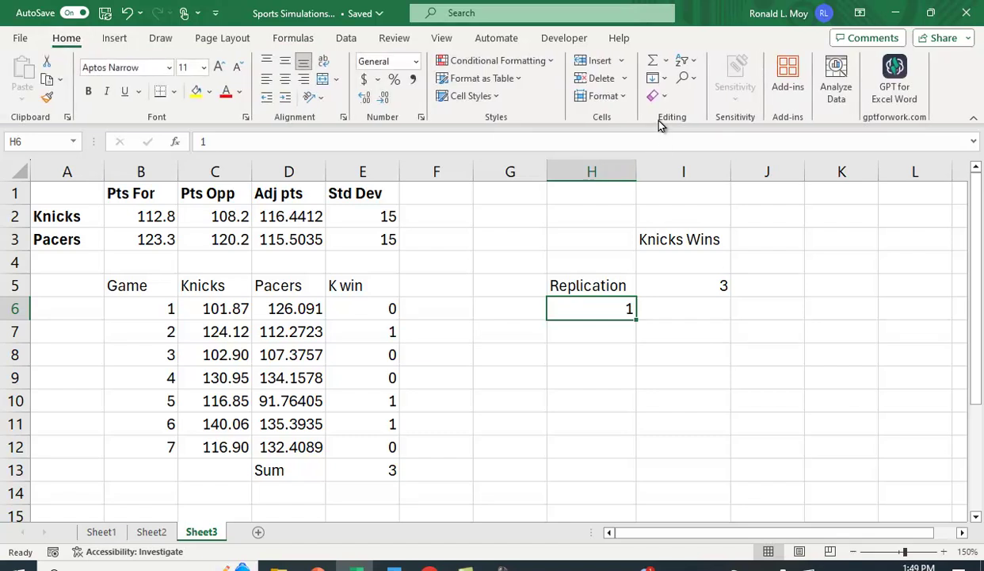
pyautogui.click(654, 80)
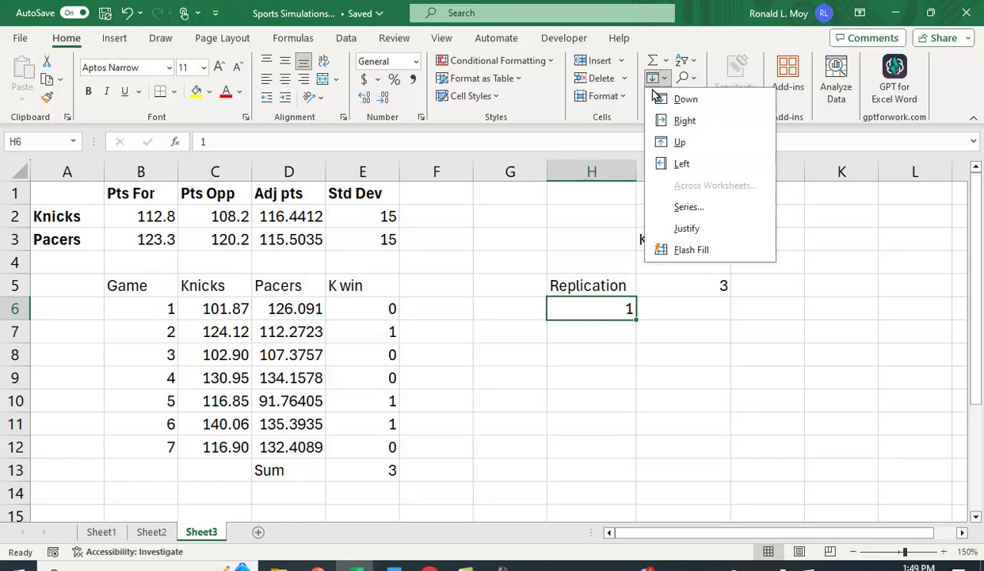
pyautogui.click(691, 209)
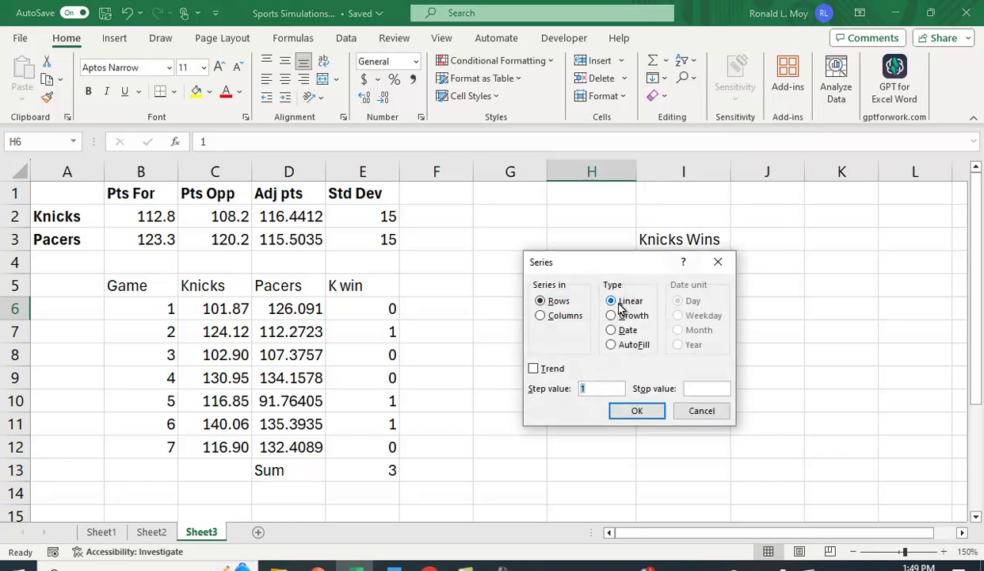
pyautogui.click(561, 321)
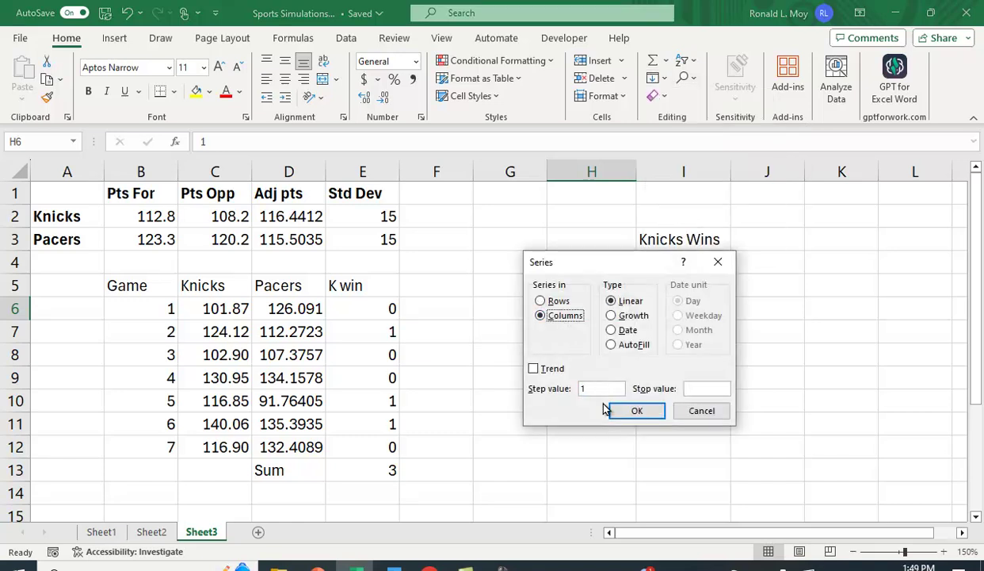
pyautogui.click(700, 389)
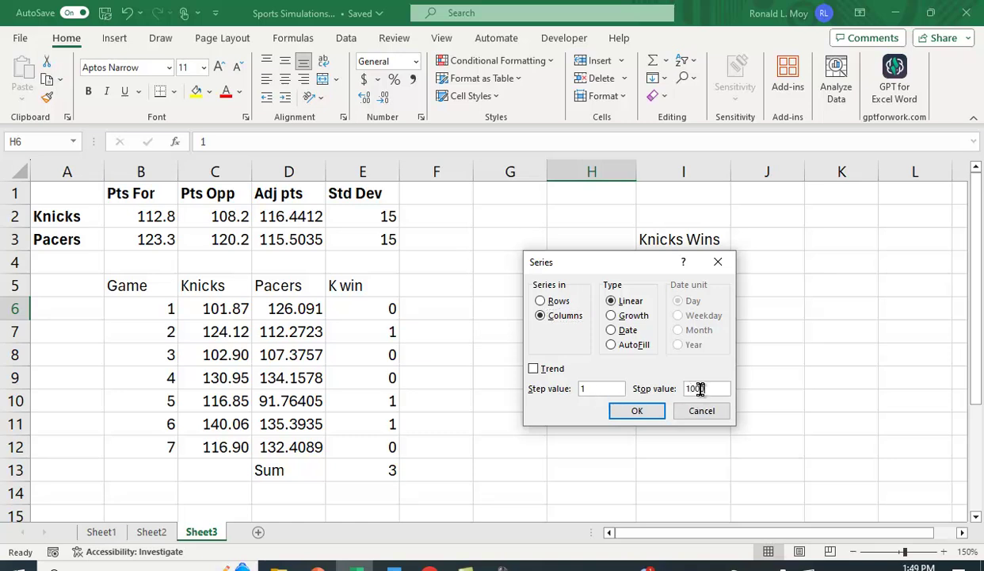
pyautogui.write('1000')
pyautogui.press('Return')
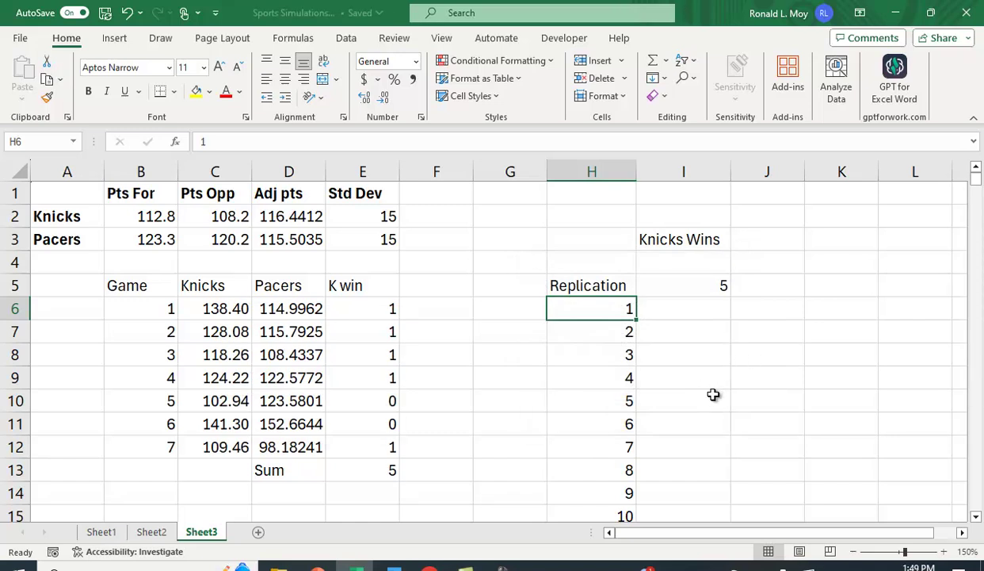
pyautogui.scroll(-3, 722, 406)
pyautogui.scroll(2, 722, 400)
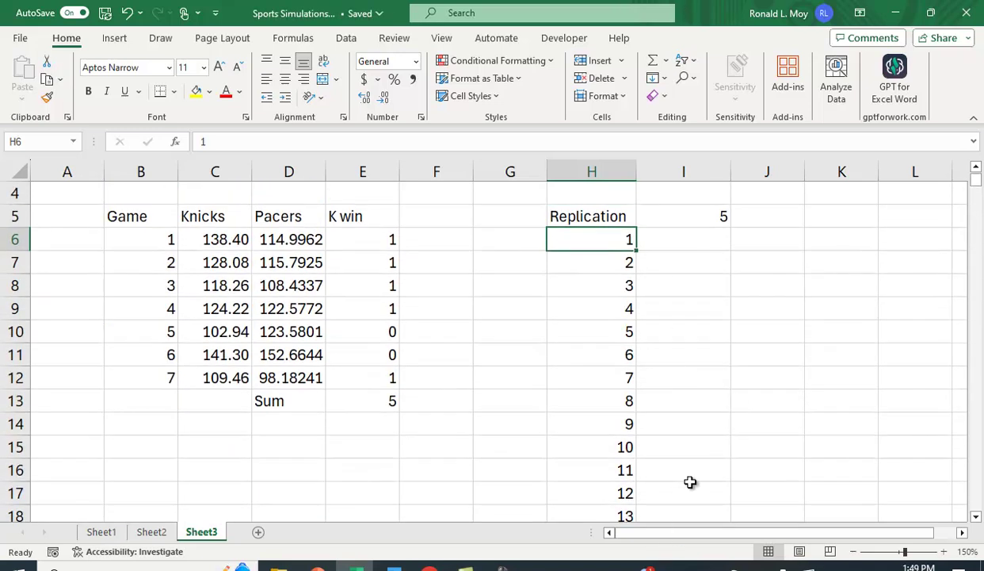
pyautogui.scroll(1, 664, 443)
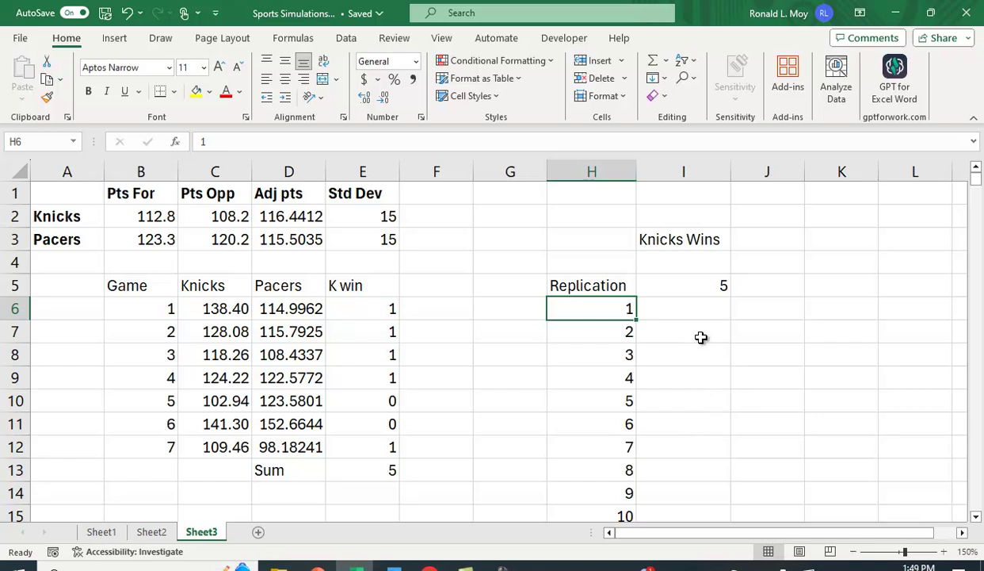
# Select H5:I1005 and open Data > What-If Analysis.
pyautogui.moveTo(578, 284); pyautogui.dragTo(722, 518)
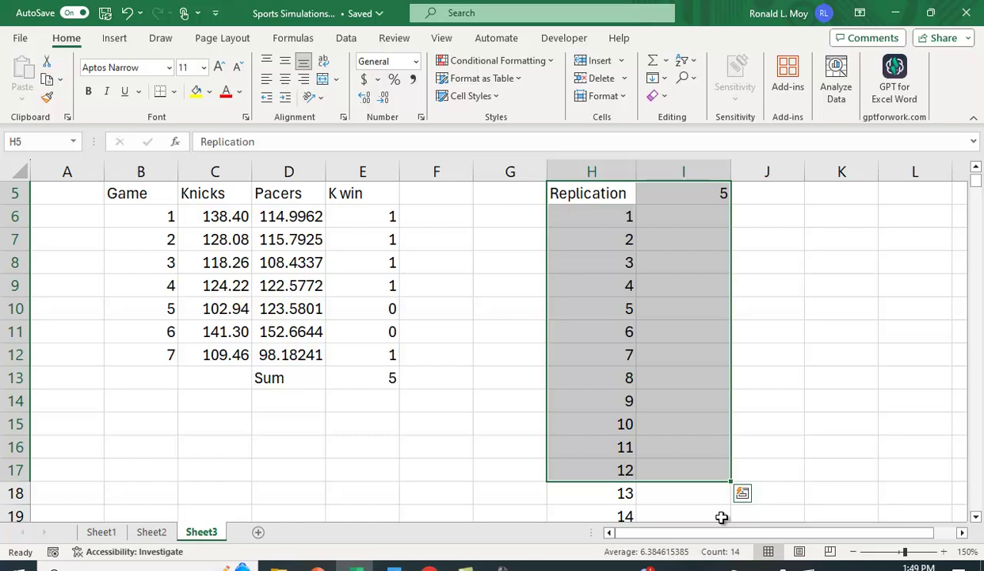
pyautogui.hotkey('ctrl', 'shift', 'Down')
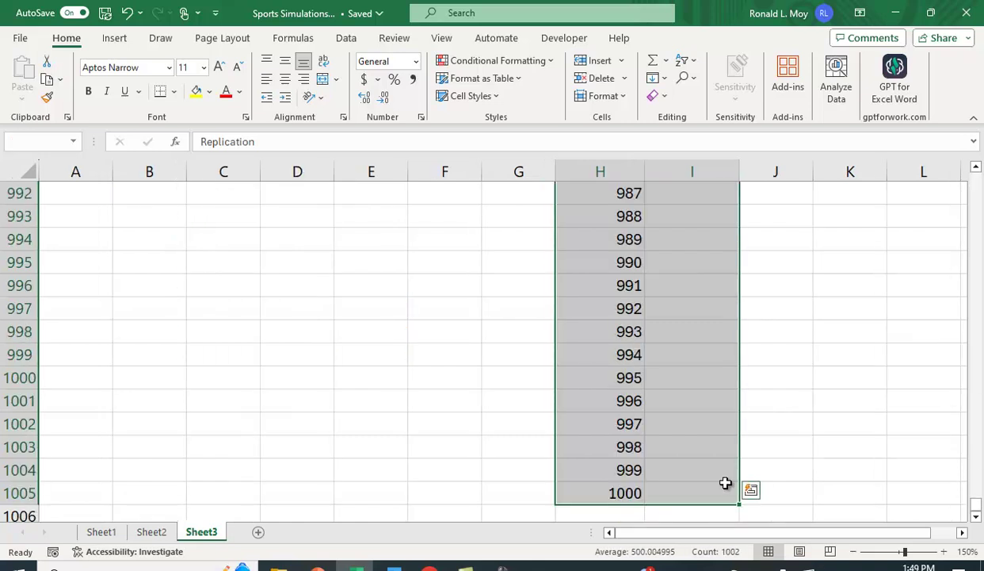
pyautogui.moveTo(977, 506); pyautogui.dragTo(976, 180)
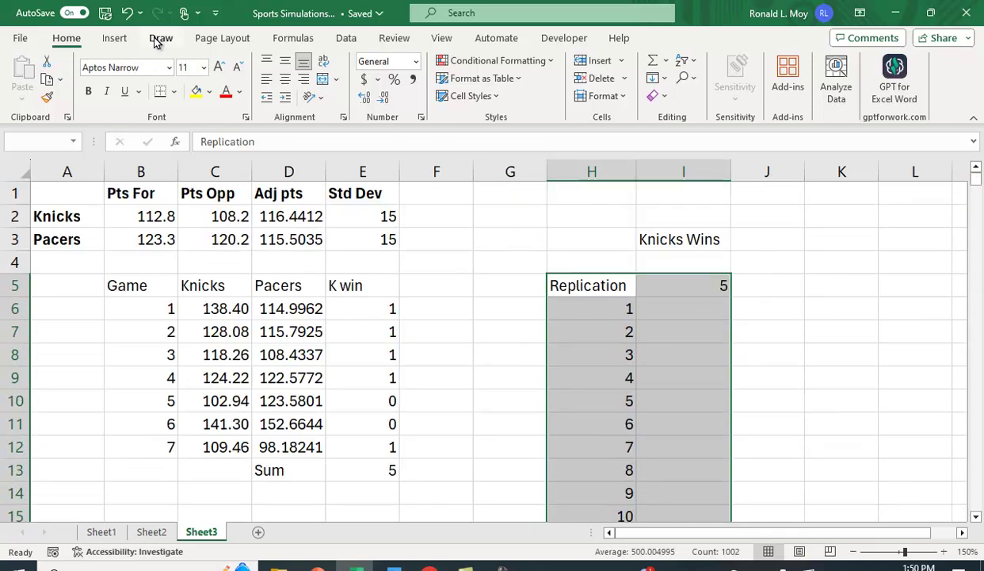
pyautogui.click(346, 42)
pyautogui.click(696, 75)
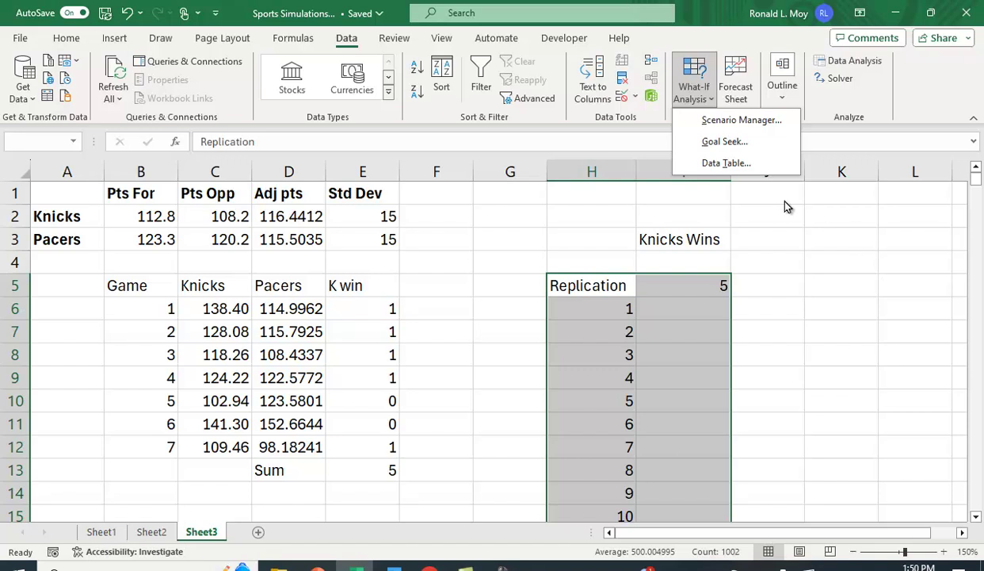
# Build a one-column Data Table with J5 as the column input cell, filling Knicks win totals for 1000 replications.
pyautogui.click(723, 163)
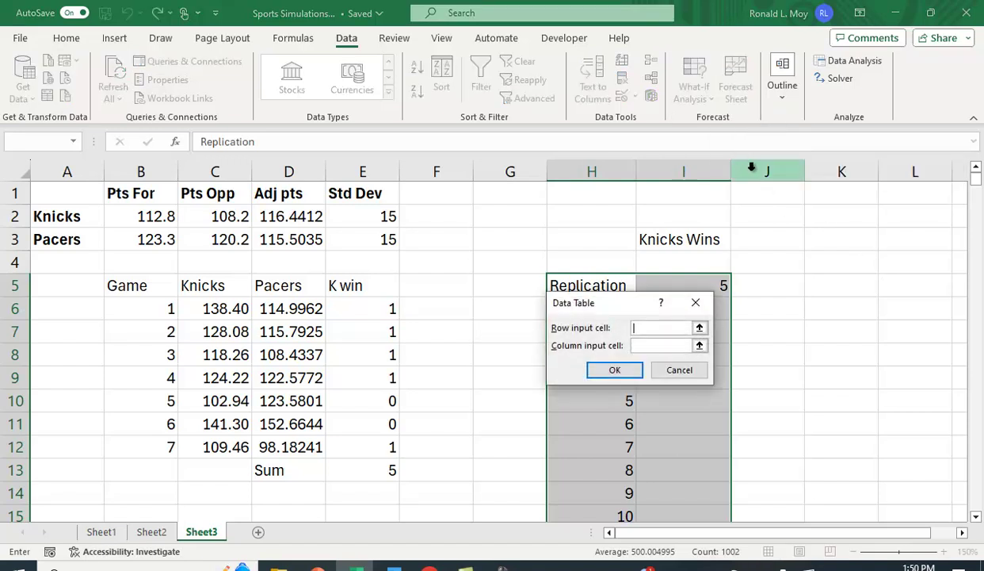
pyautogui.click(654, 344)
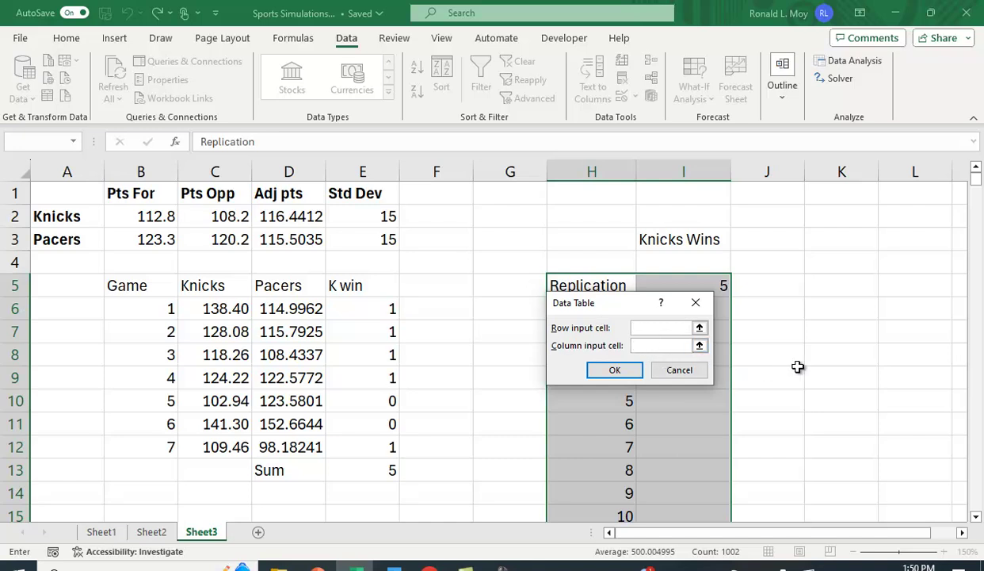
pyautogui.click(767, 279)
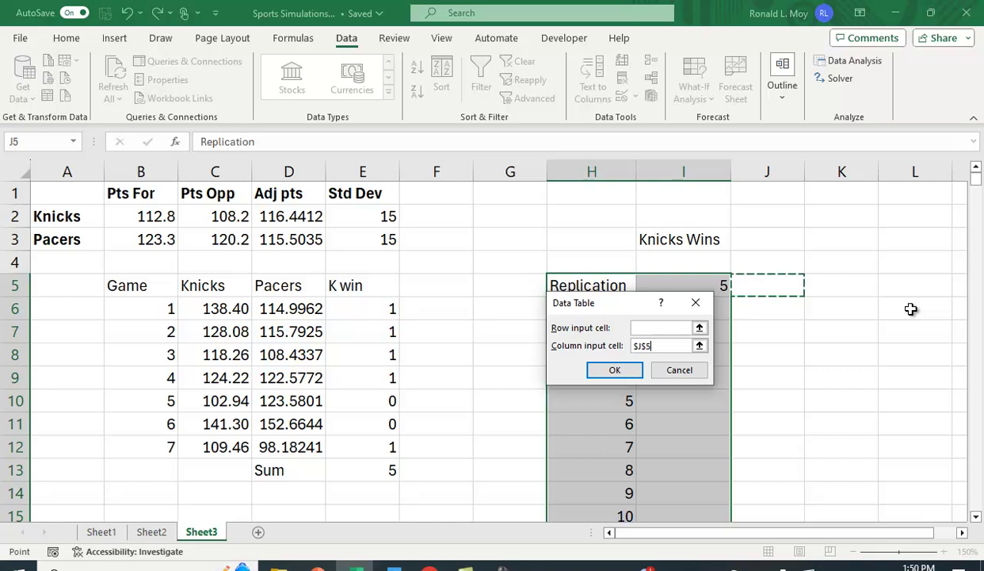
pyautogui.click(614, 369)
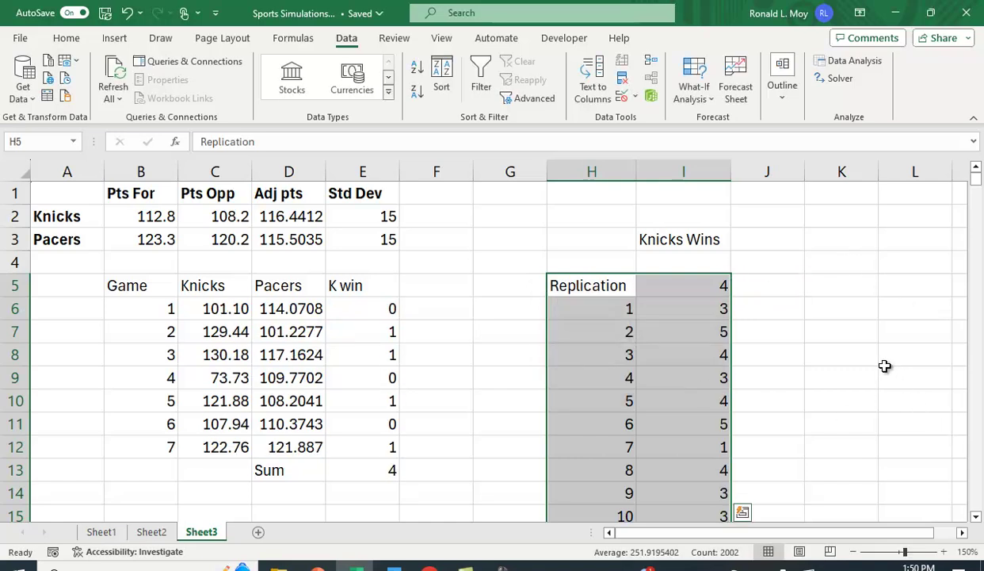
pyautogui.scroll(-2, 885, 365)
pyautogui.scroll(2, 886, 365)
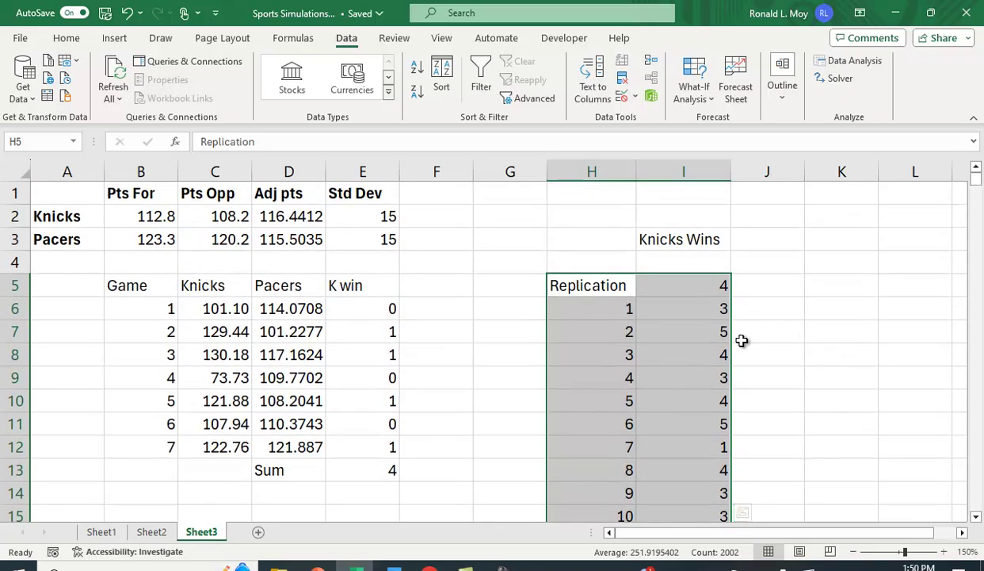
pyautogui.scroll(-1, 742, 375)
pyautogui.scroll(1, 749, 400)
# Label cell H1 'Prob K wins'.
pyautogui.click(817, 397)
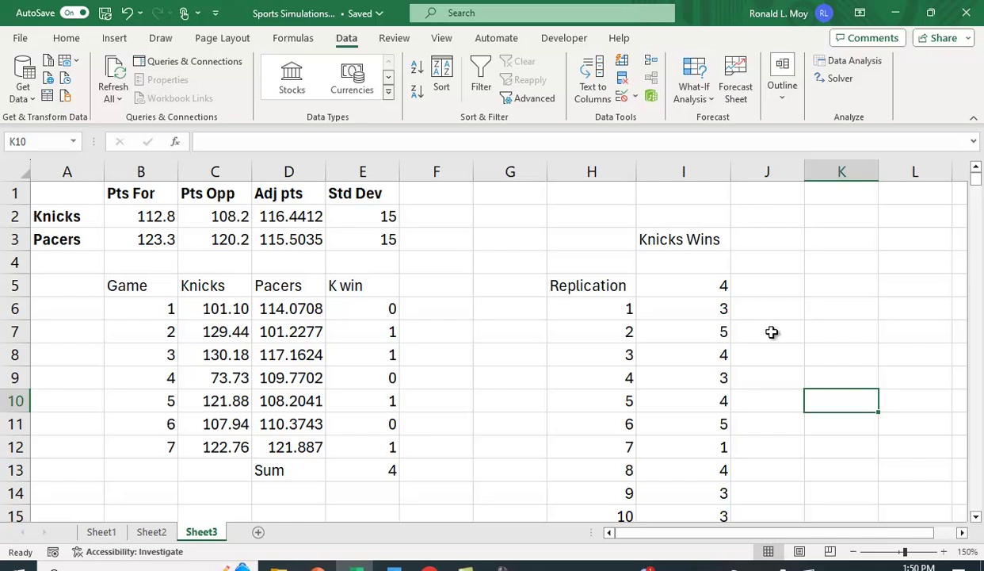
pyautogui.click(610, 196)
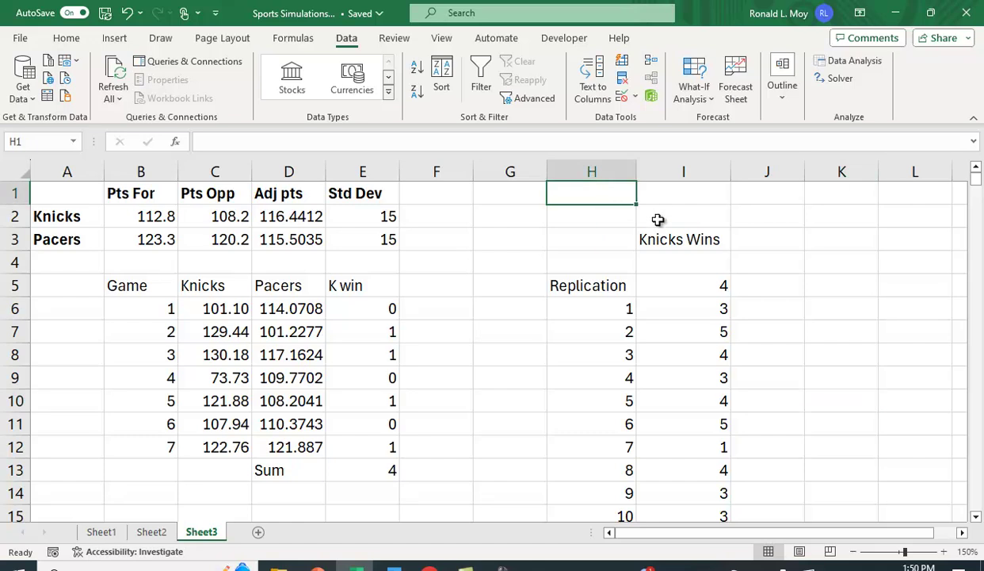
pyautogui.write('Prob ')
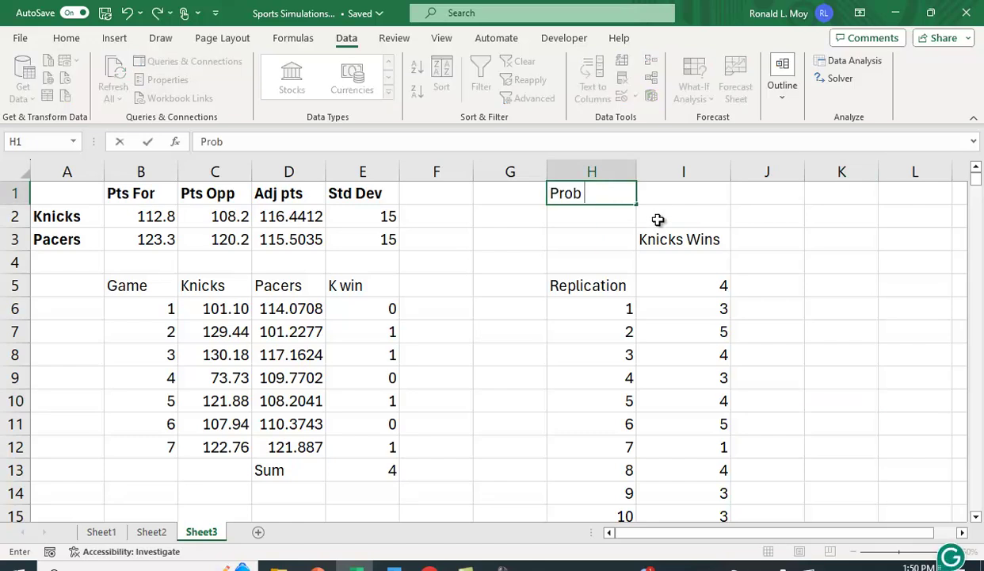
pyautogui.write('K wins')
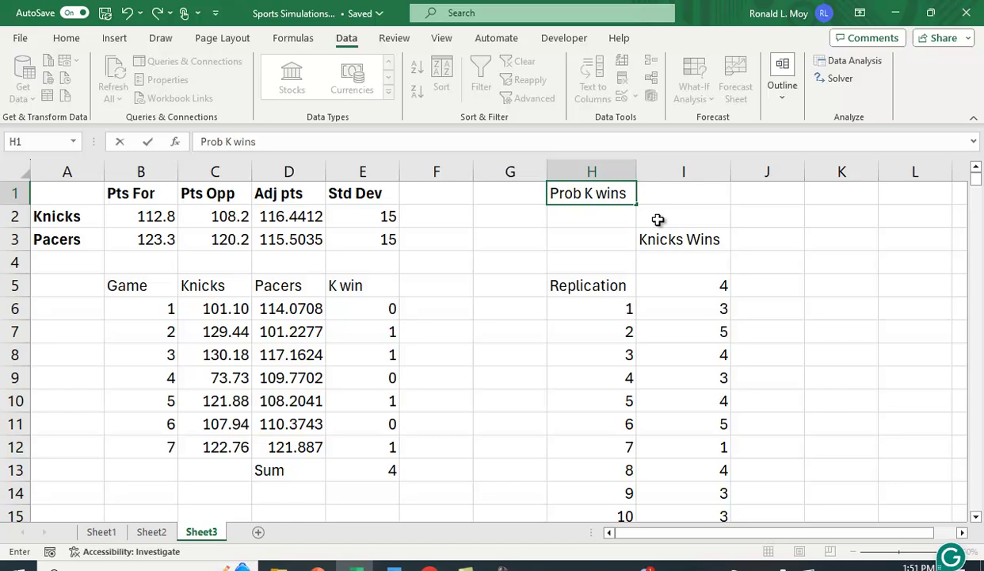
pyautogui.press('Tab')
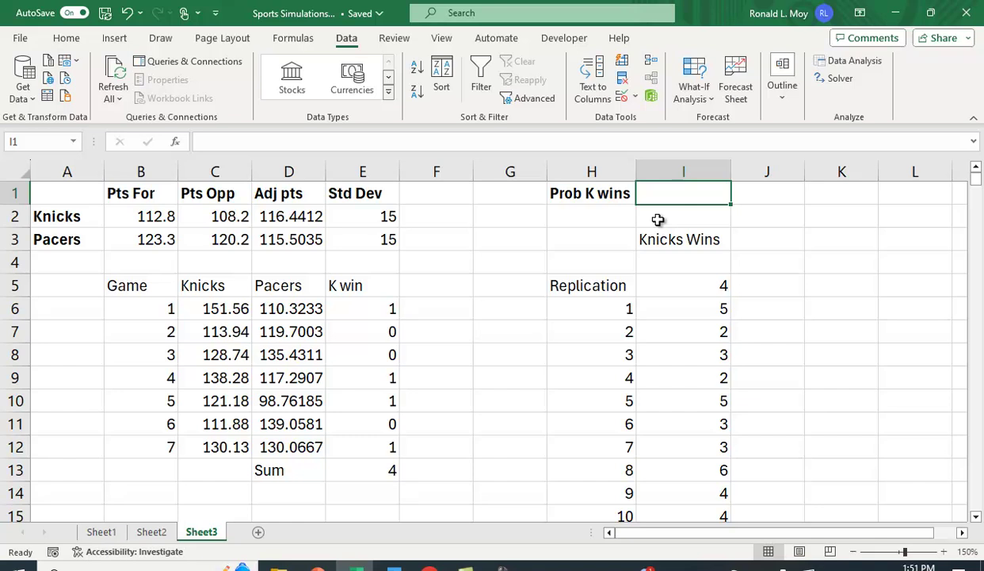
# Type the I1 formula =COUNTIF(I6:I1005,">=4")/1000 to count replications with 4+ Knicks wins.
pyautogui.write('=countif(')
pyautogui.click(706, 314)
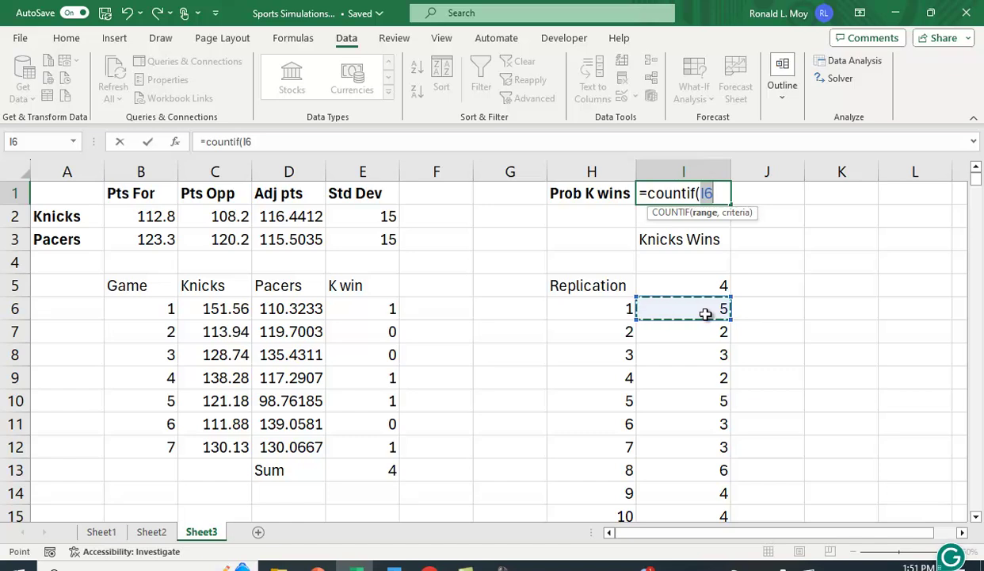
pyautogui.hotkey('ctrl', 'shift', 'Down')
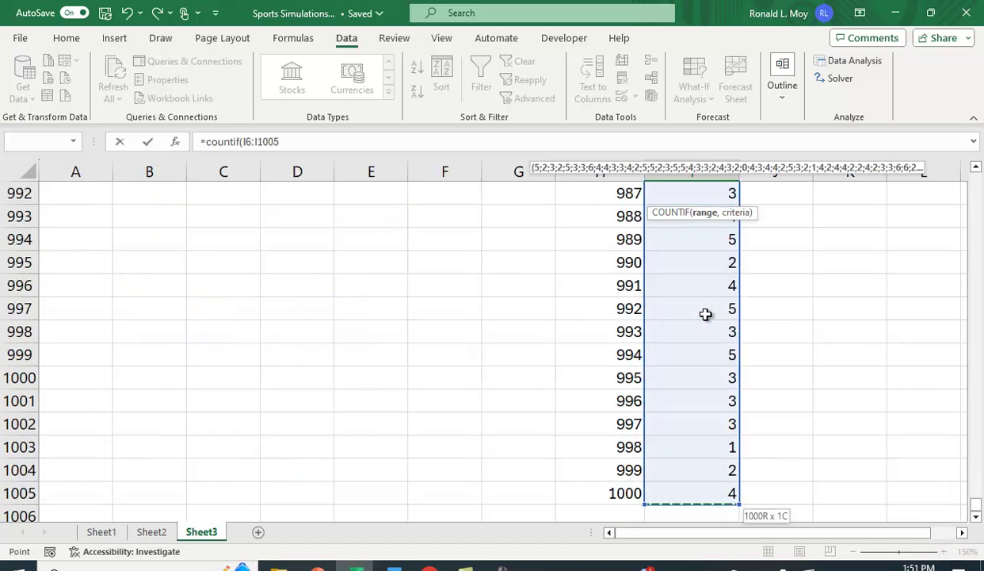
pyautogui.moveTo(975, 504); pyautogui.dragTo(971, 181)
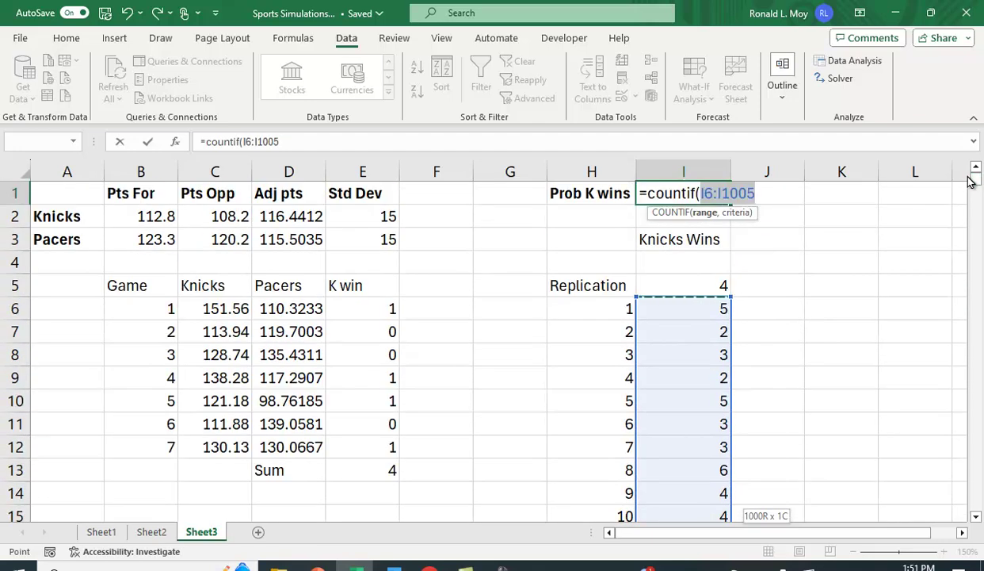
pyautogui.write(',">=')
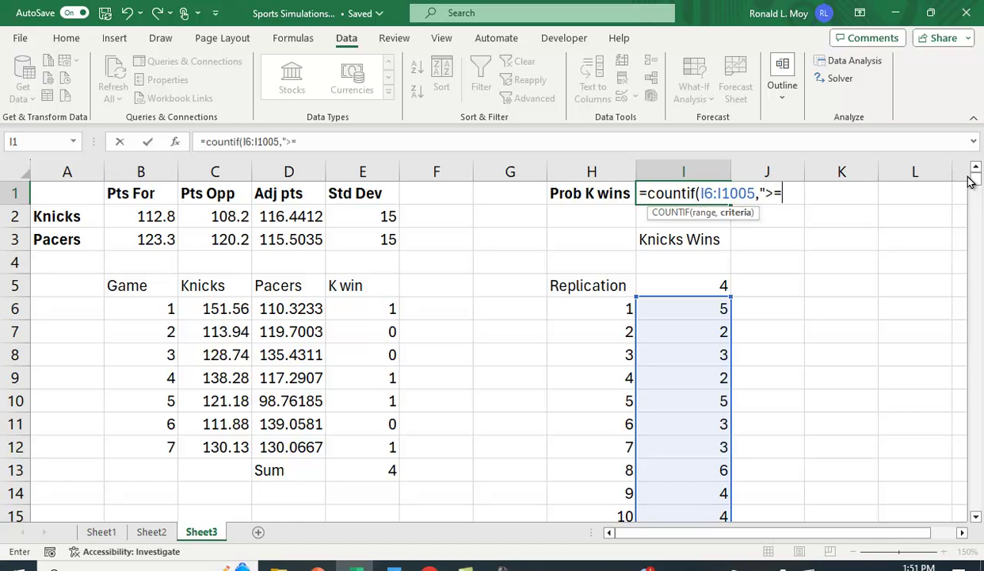
pyautogui.write('4")')
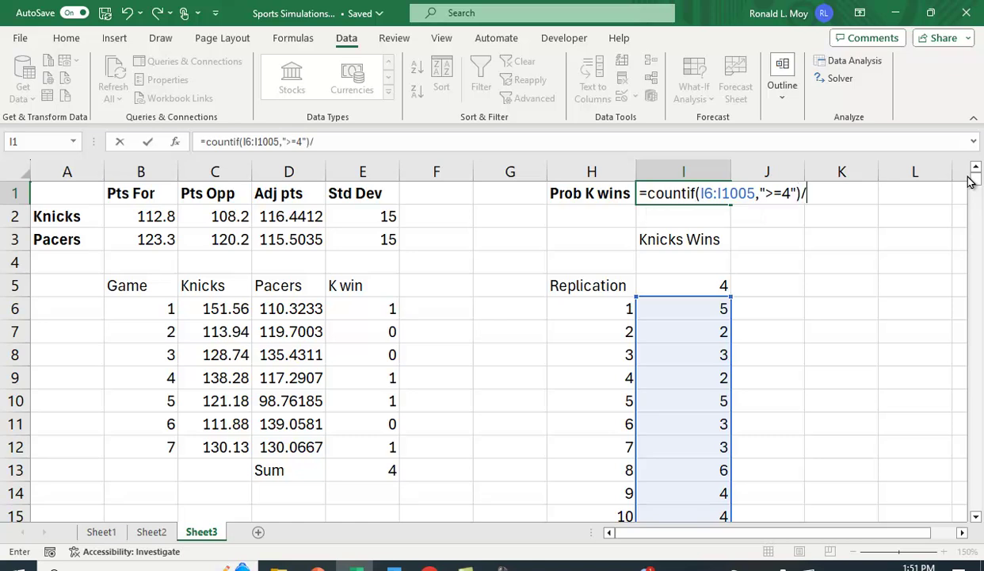
pyautogui.write('/1000')
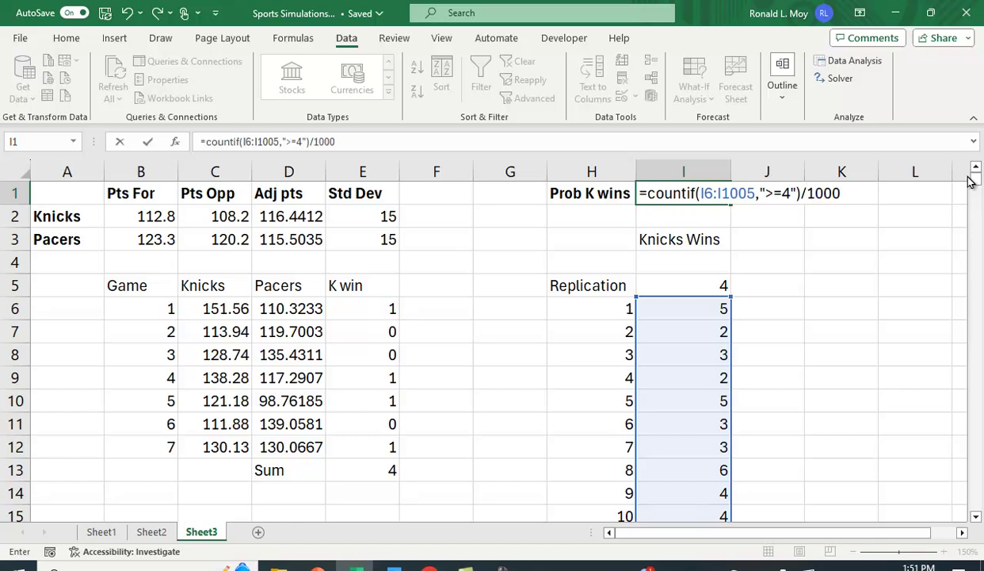
# Commit the Prob K wins formula and format I1 as a two-decimal percentage.
pyautogui.press('Return')
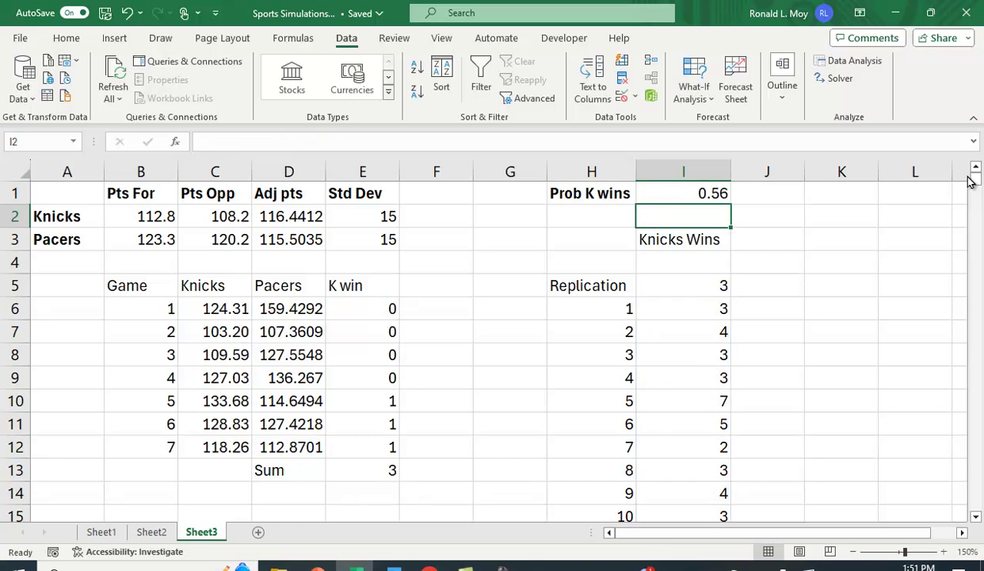
pyautogui.click(706, 193)
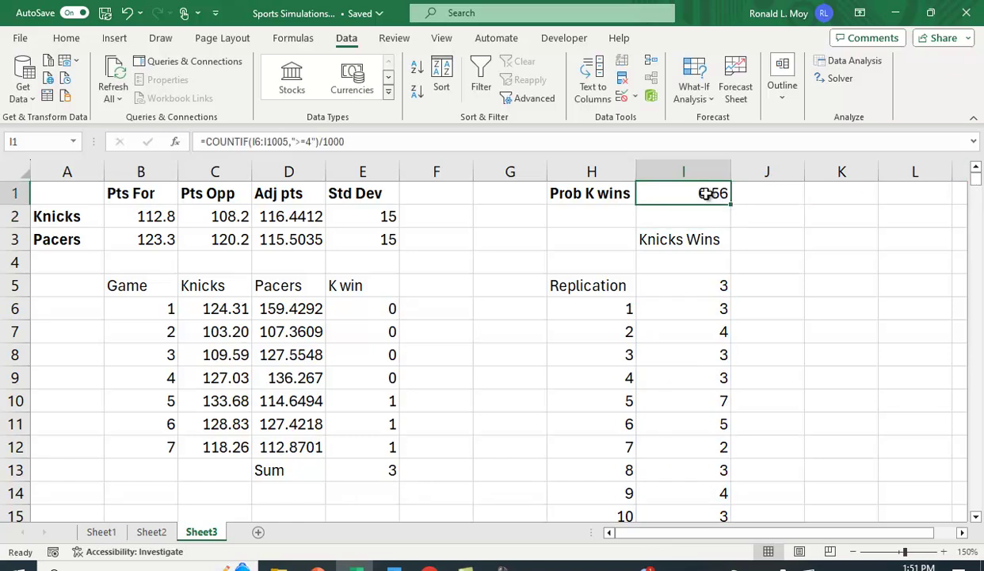
pyautogui.click(66, 39)
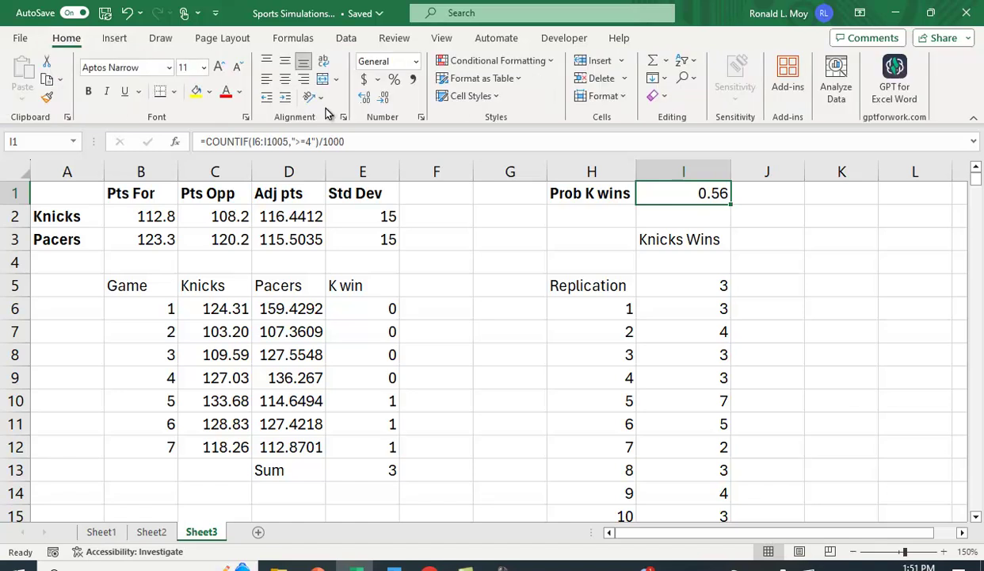
pyautogui.click(394, 80)
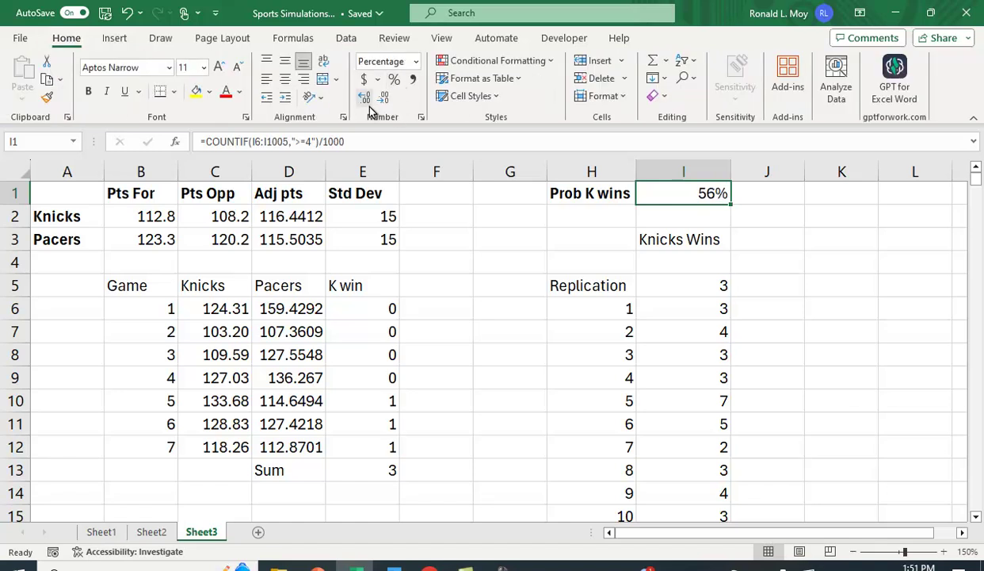
pyautogui.click(369, 107)
pyautogui.click(369, 107)
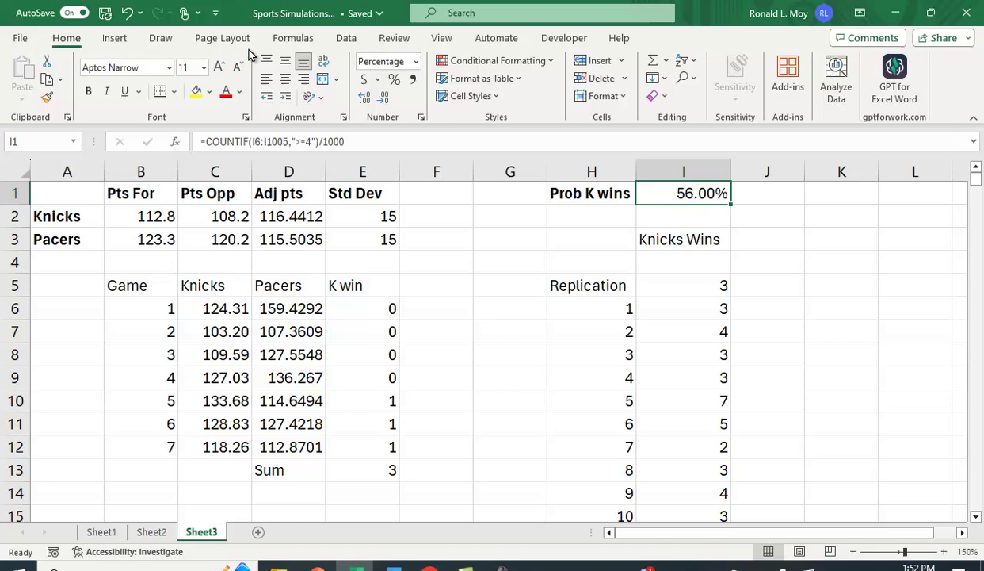
# Rerun the simulation five times with Calculate Now, reaching 52.20%.
pyautogui.click(293, 38)
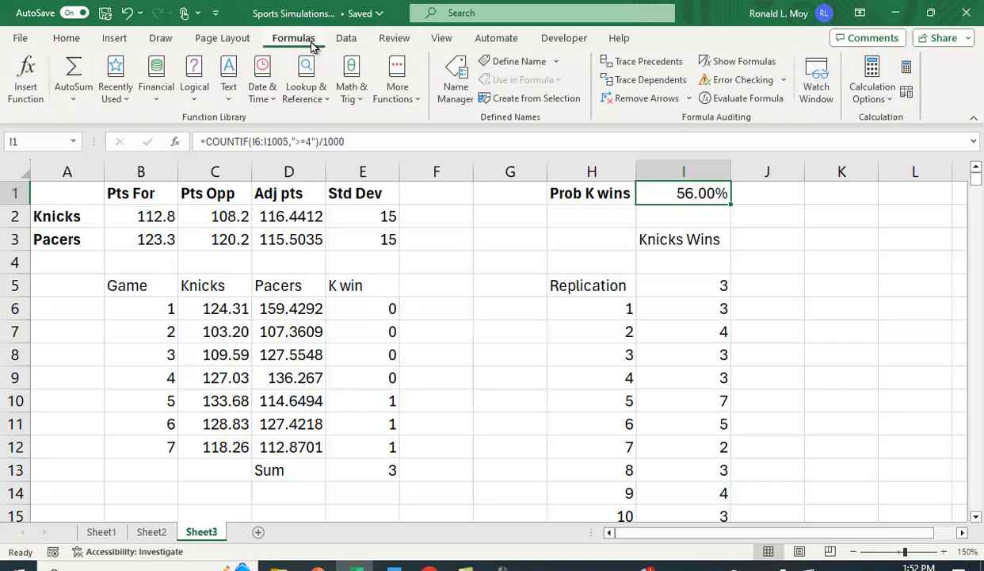
pyautogui.click(907, 71)
pyautogui.click(908, 70)
pyautogui.click(907, 71)
pyautogui.click(907, 71)
pyautogui.click(908, 70)
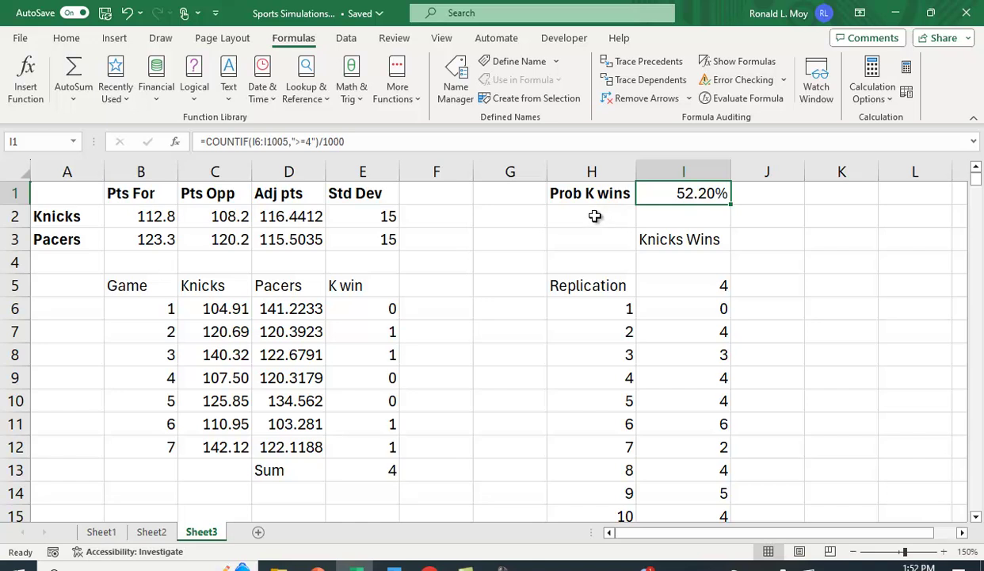
# Label cell H2 'Prob P wins'.
pyautogui.click(597, 217)
pyautogui.write('Prob ')
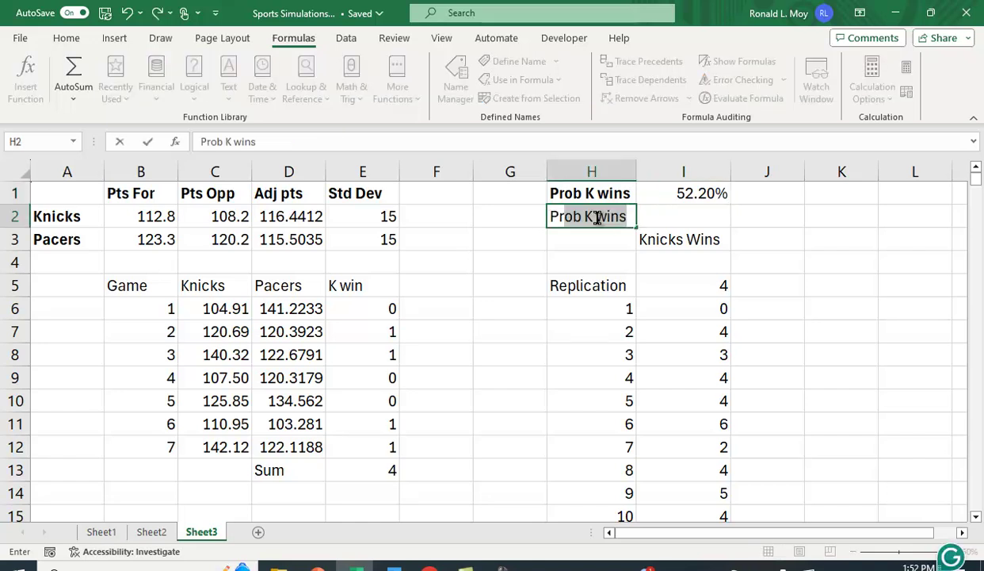
pyautogui.write('P win')
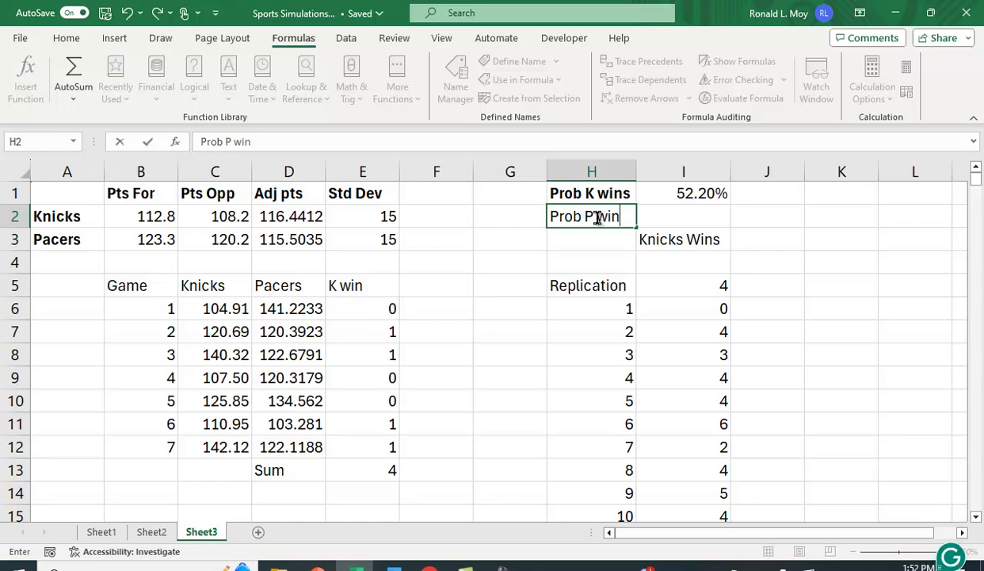
pyautogui.write('s')
pyautogui.press('Tab')
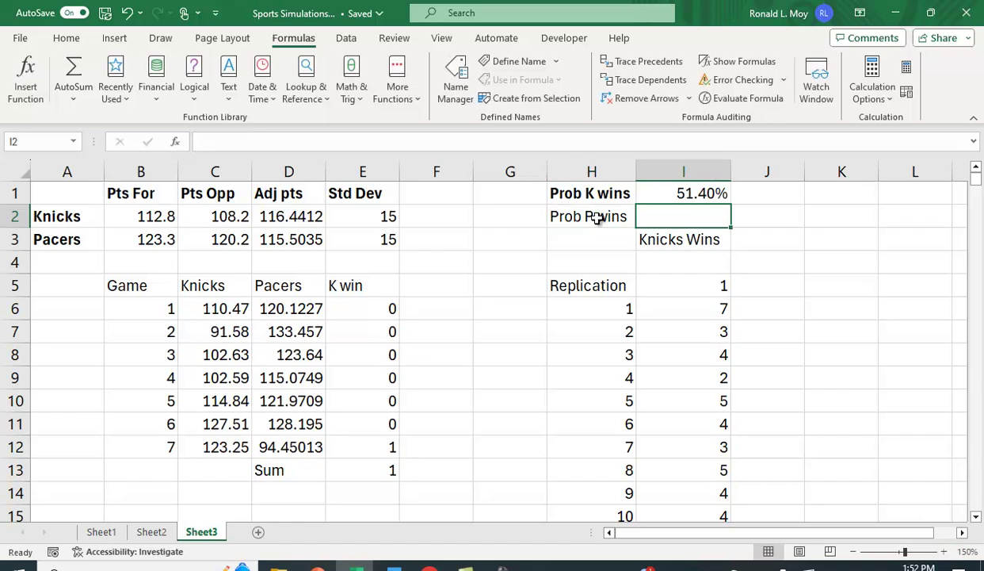
# Enter =COUNTIF(I6:I1005,"<4") in I2 to count replications with fewer than 4 Knicks wins.
pyautogui.write('=')
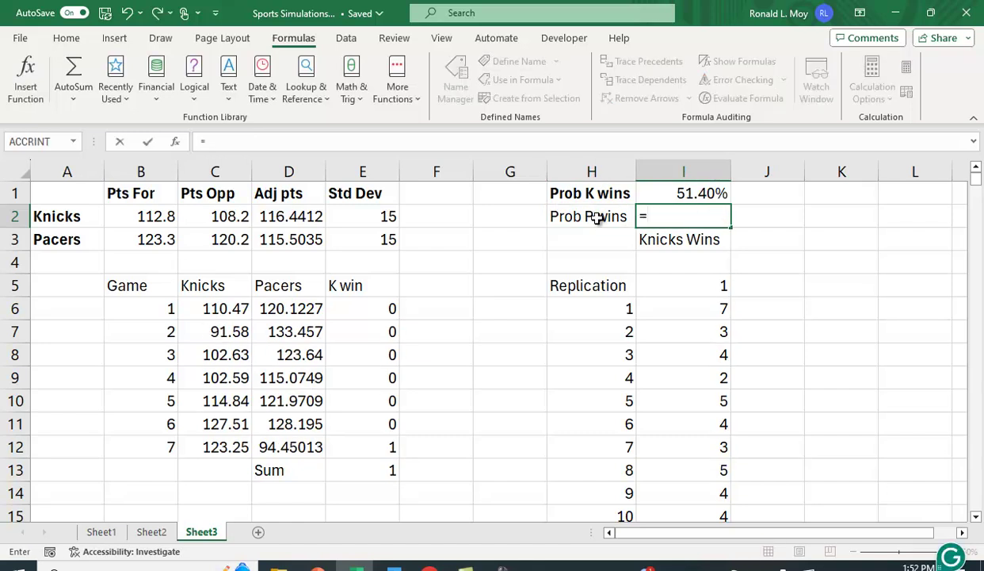
pyautogui.write('countif(')
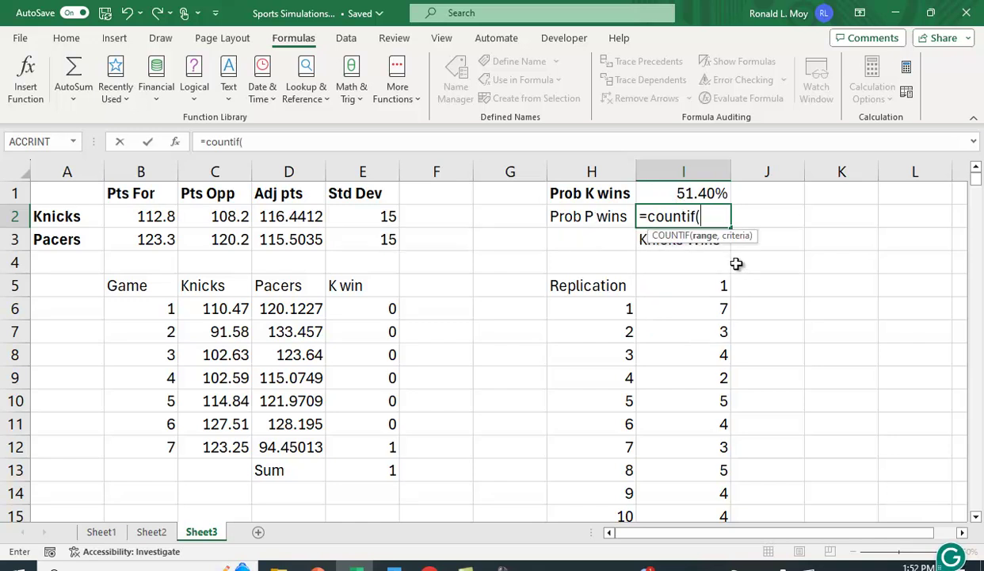
pyautogui.click(709, 314)
pyautogui.hotkey('ctrl', 'shift', 'Down')
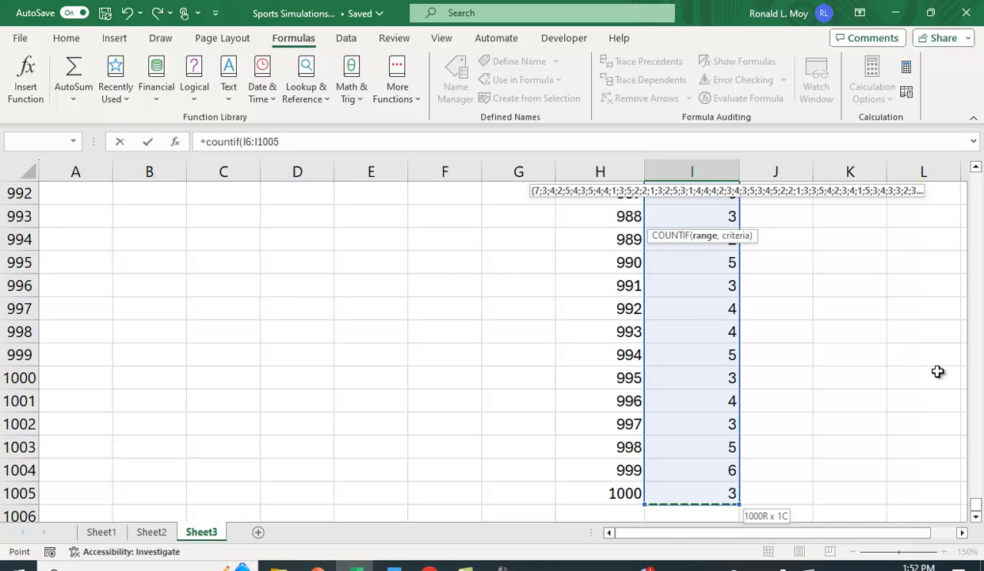
pyautogui.moveTo(976, 505); pyautogui.dragTo(971, 183)
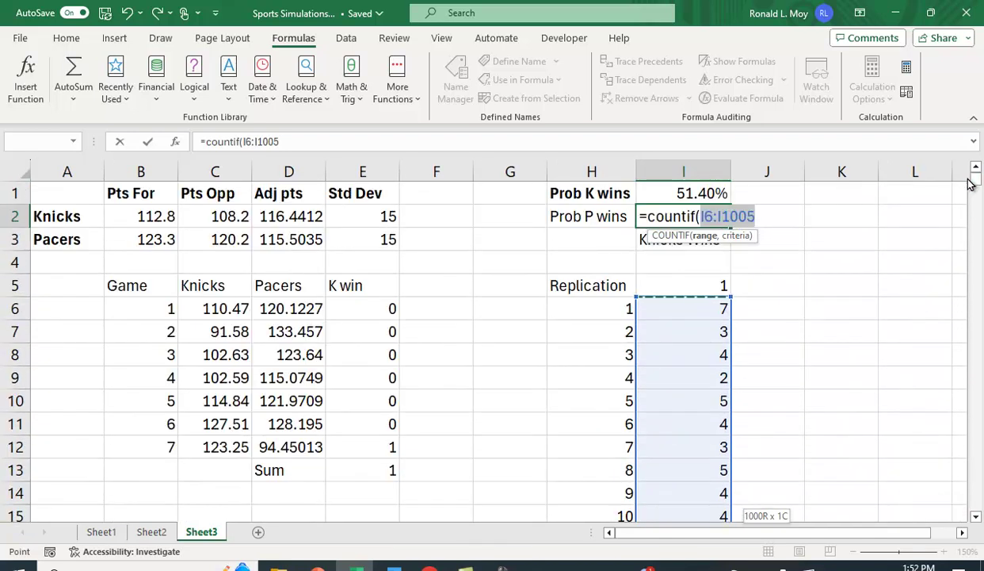
pyautogui.write(',')
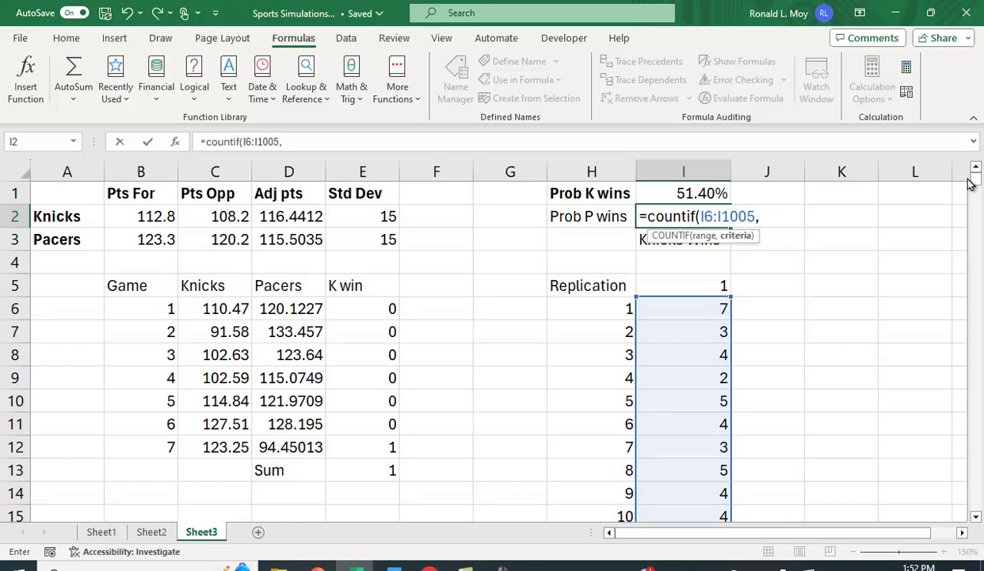
pyautogui.write('<4')
pyautogui.press('BackSpace')
pyautogui.press('BackSpace')
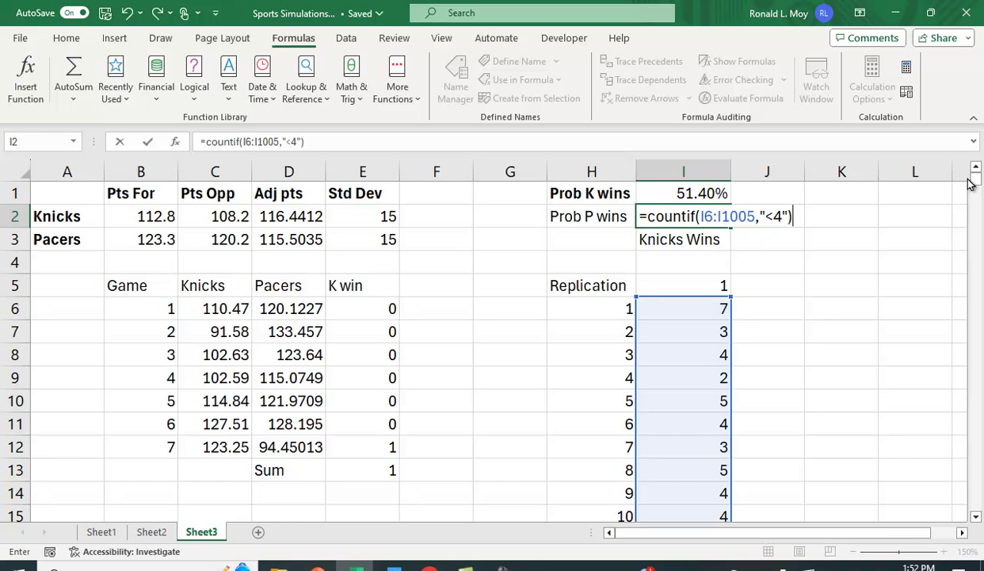
pyautogui.press('Return')
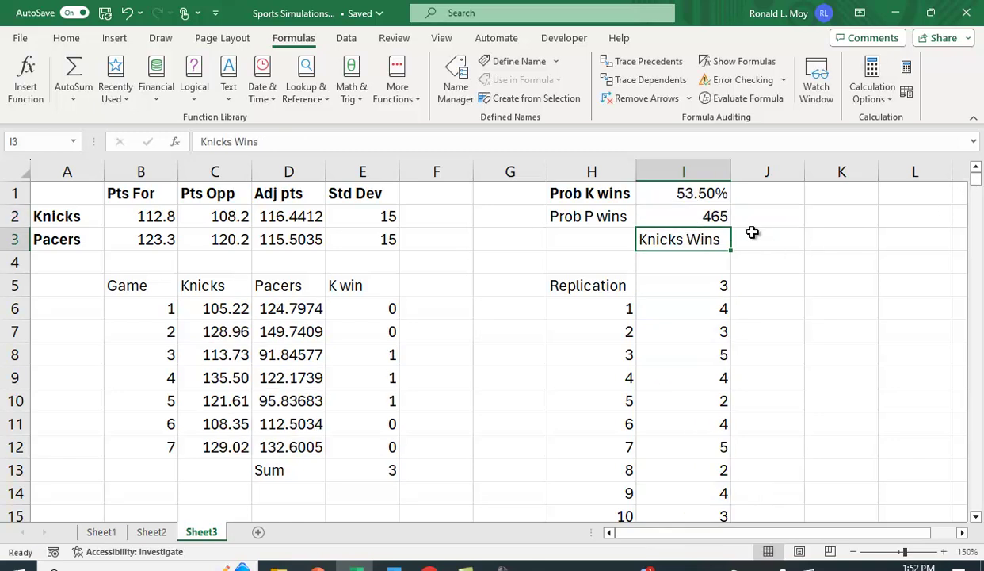
# Append /1000 to the I2 formula so it gives the Prob P wins share, 0.463.
pyautogui.click(694, 214)
pyautogui.click(354, 141)
pyautogui.write('/1000')
pyautogui.press('Return')
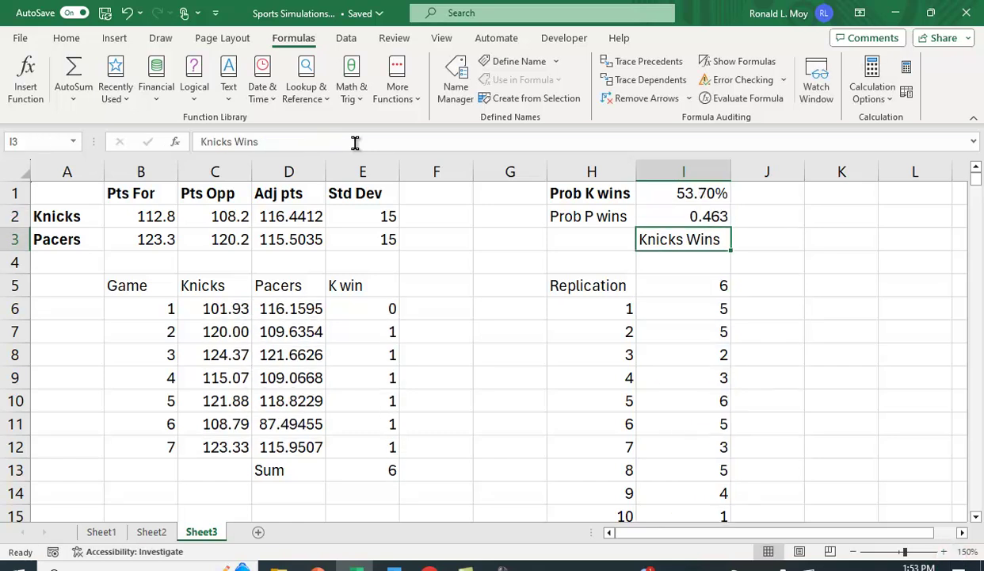
pyautogui.click(687, 221)
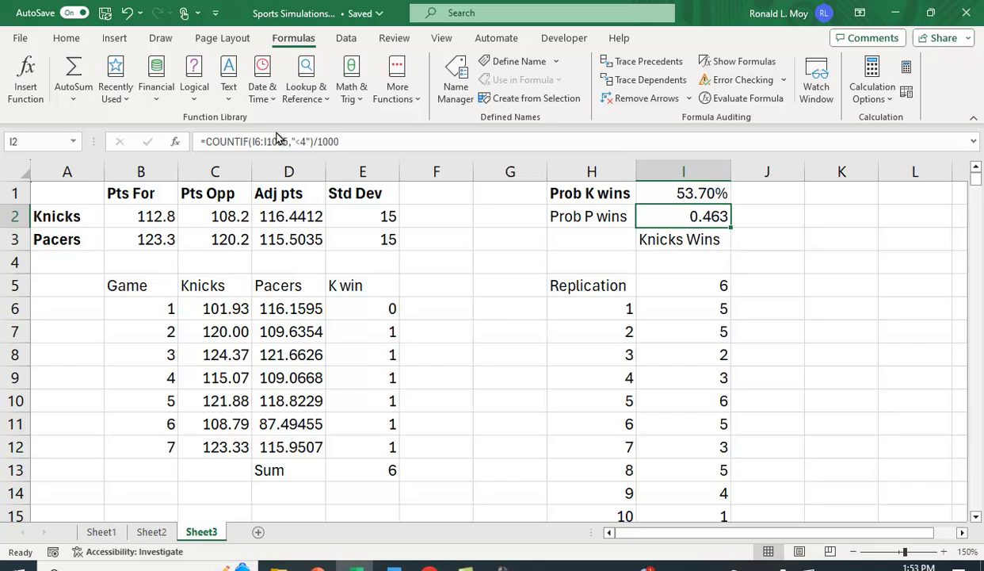
# Format I2 as a two-decimal percentage (46.30%) and bold the H2:I2 Prob P wins row.
pyautogui.click(70, 39)
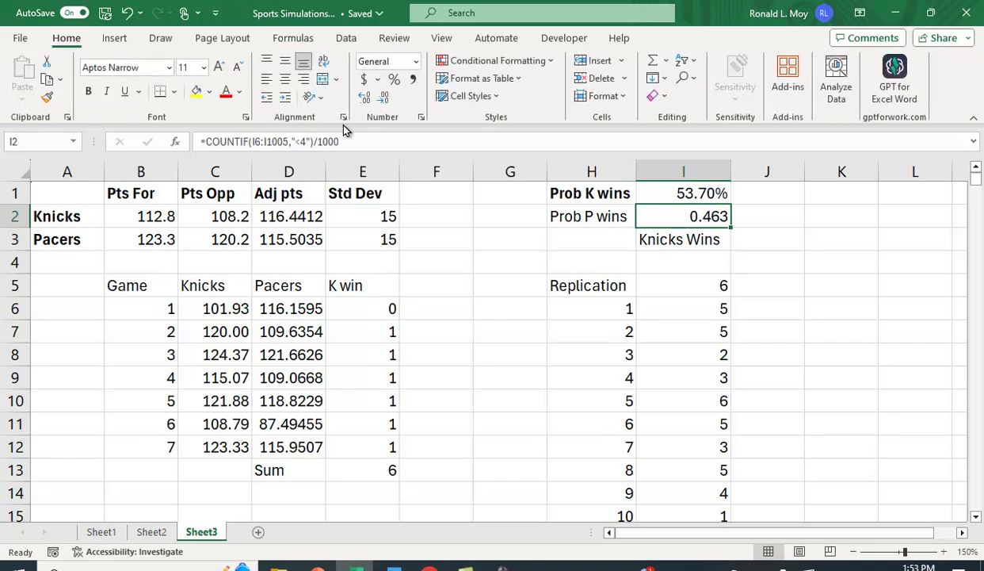
pyautogui.click(394, 79)
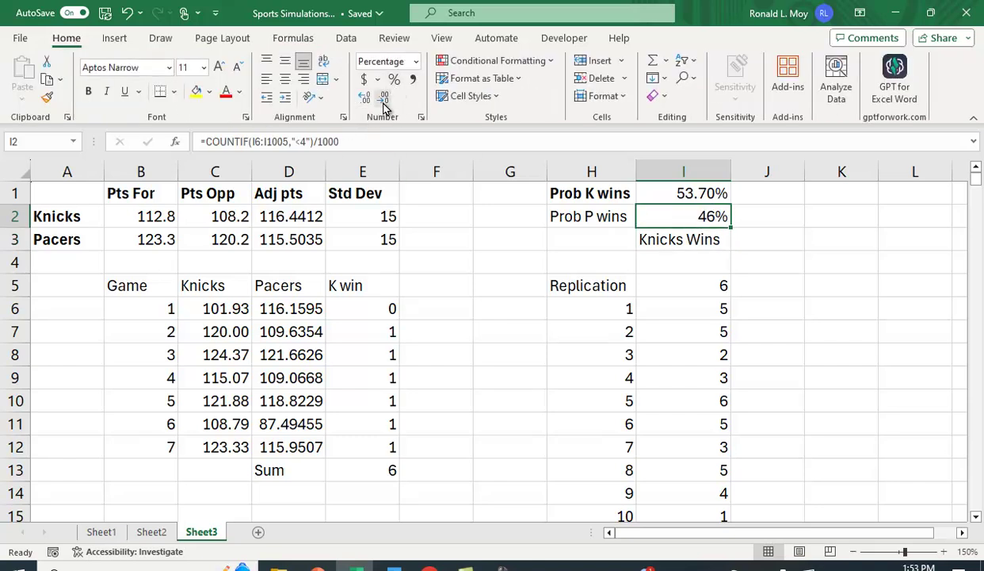
pyautogui.click(364, 98)
pyautogui.click(363, 97)
pyautogui.click(907, 287)
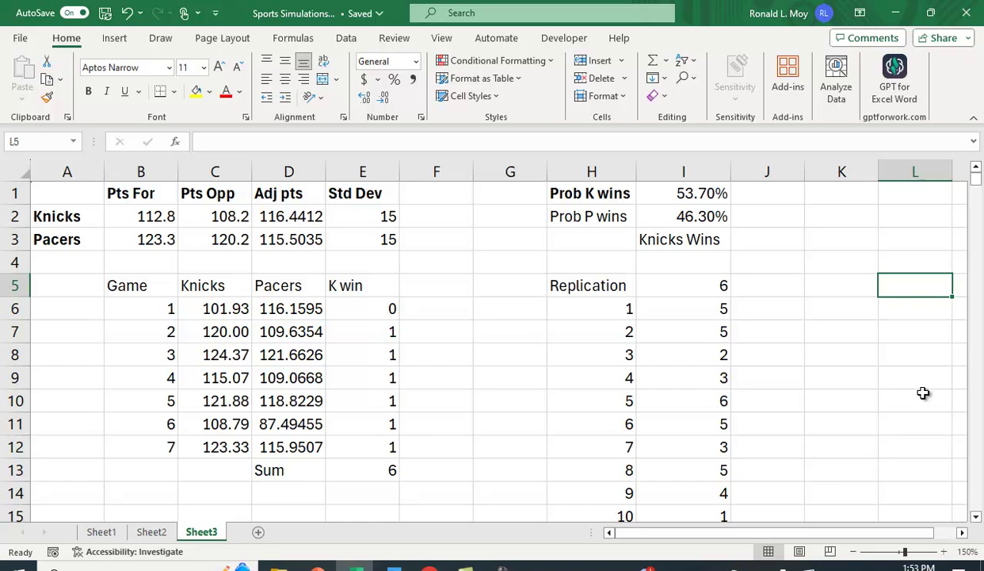
pyautogui.moveTo(584, 216); pyautogui.dragTo(671, 219)
pyautogui.click(88, 91)
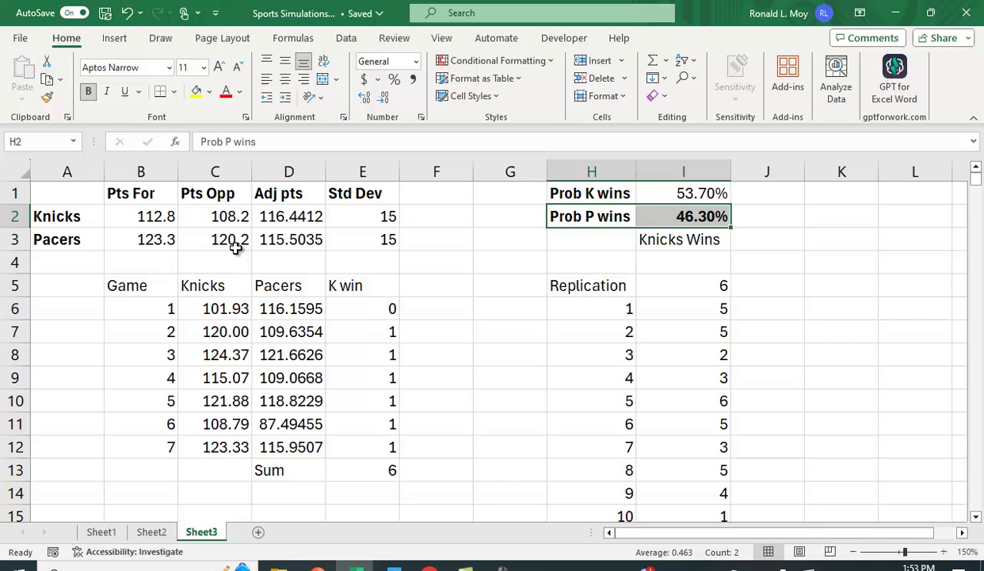
# Make the Prob K wins value in I1 bold.
pyautogui.click(151, 224)
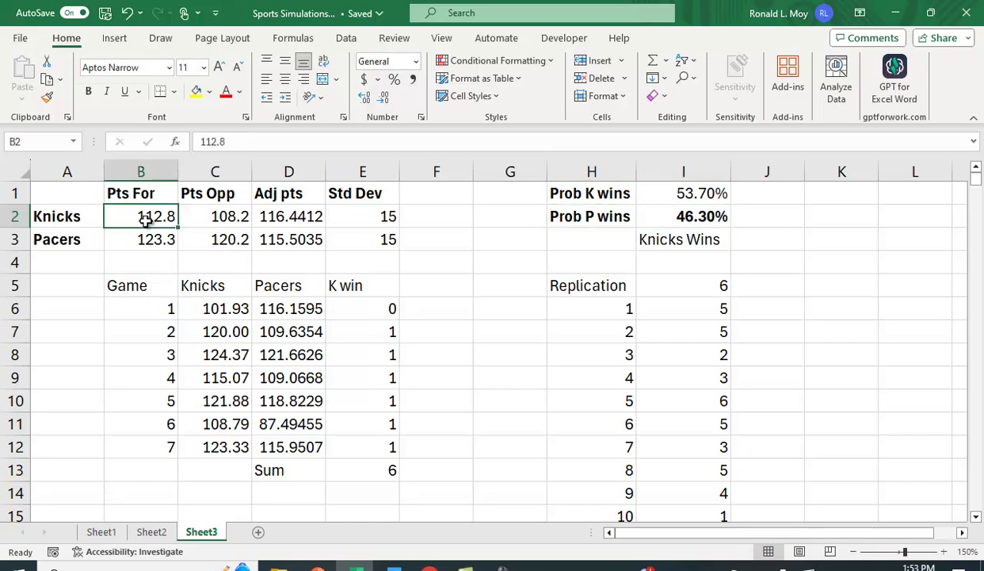
pyautogui.click(287, 216)
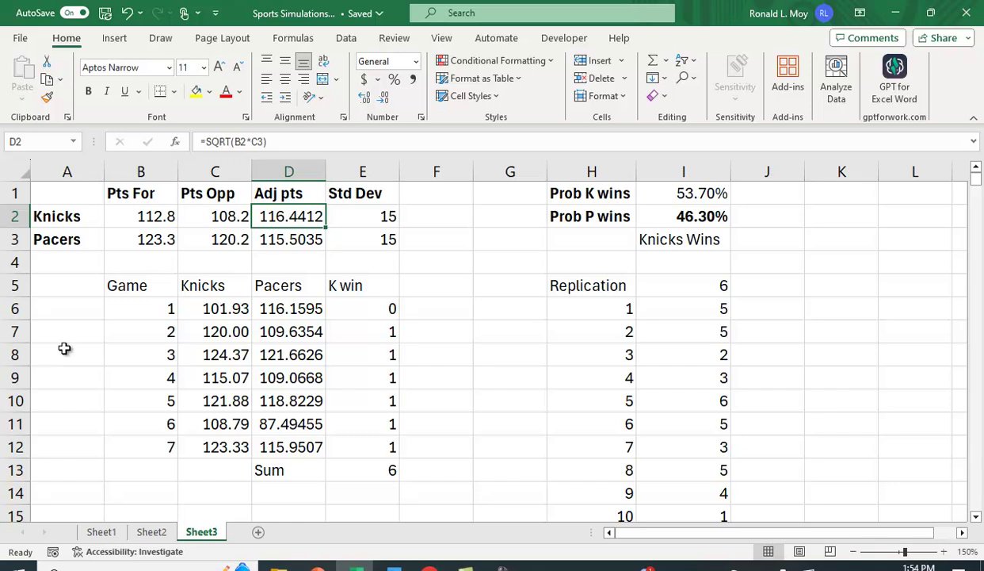
pyautogui.click(694, 196)
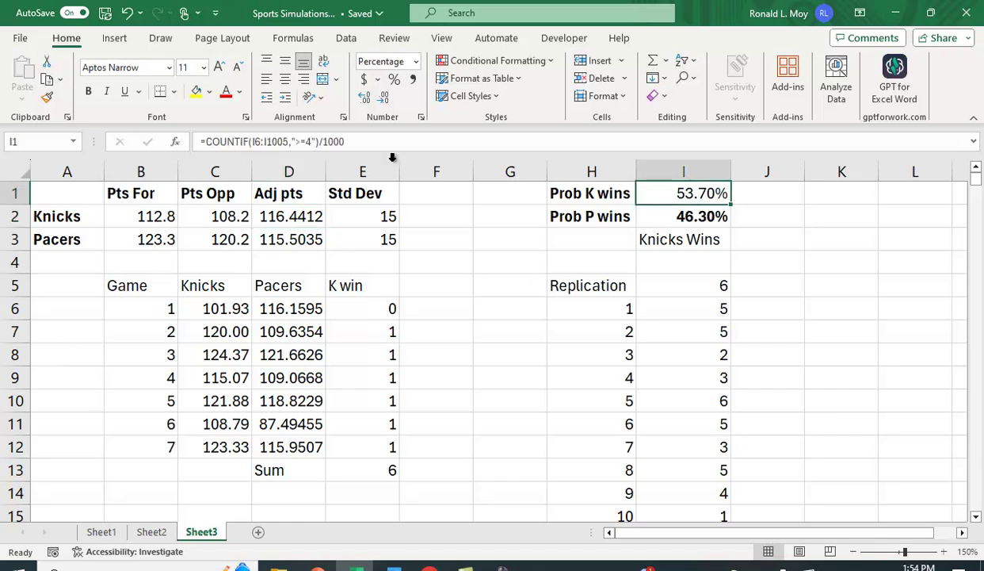
pyautogui.click(87, 91)
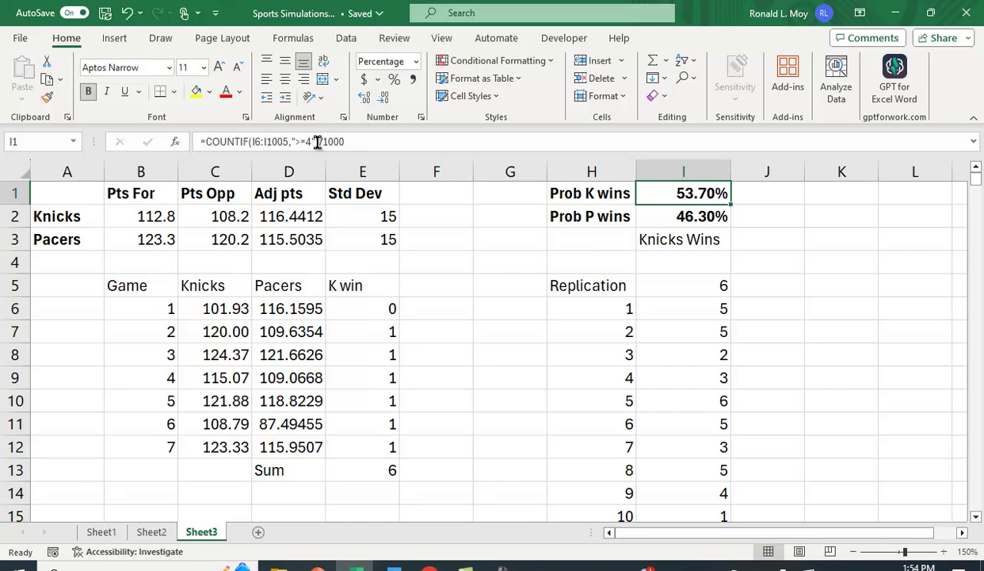
# Recalculate the simulation six times, ending at 55.50% Knicks versus 44.50% Pacers.
pyautogui.click(292, 38)
pyautogui.click(908, 69)
pyautogui.click(911, 70)
pyautogui.click(912, 70)
pyautogui.click(911, 71)
pyautogui.click(912, 71)
pyautogui.click(911, 71)
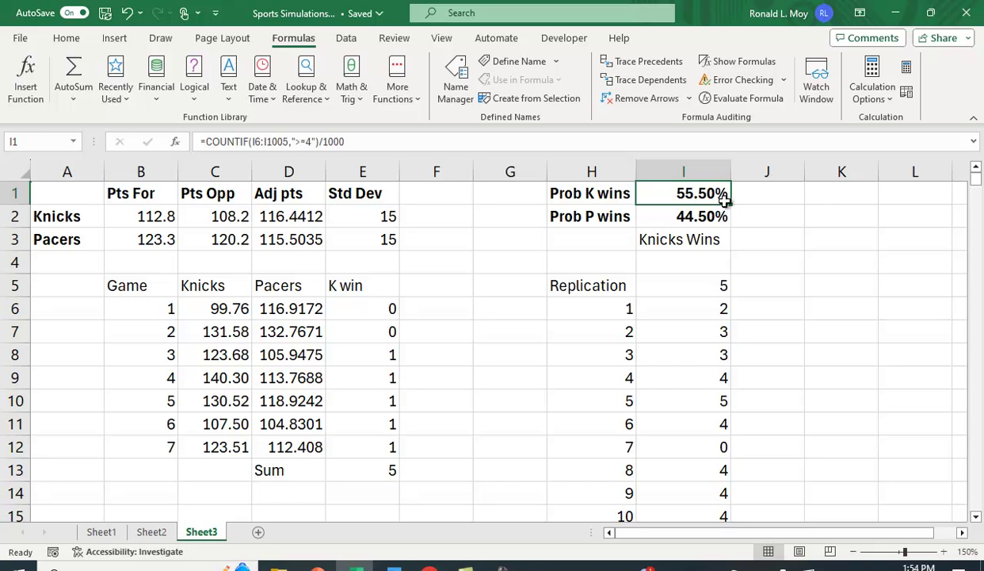
# Recalculate five more times, leaving Prob K wins at 52.00% and Prob P wins at 48.00%.
pyautogui.click(906, 70)
pyautogui.click(906, 70)
pyautogui.click(907, 69)
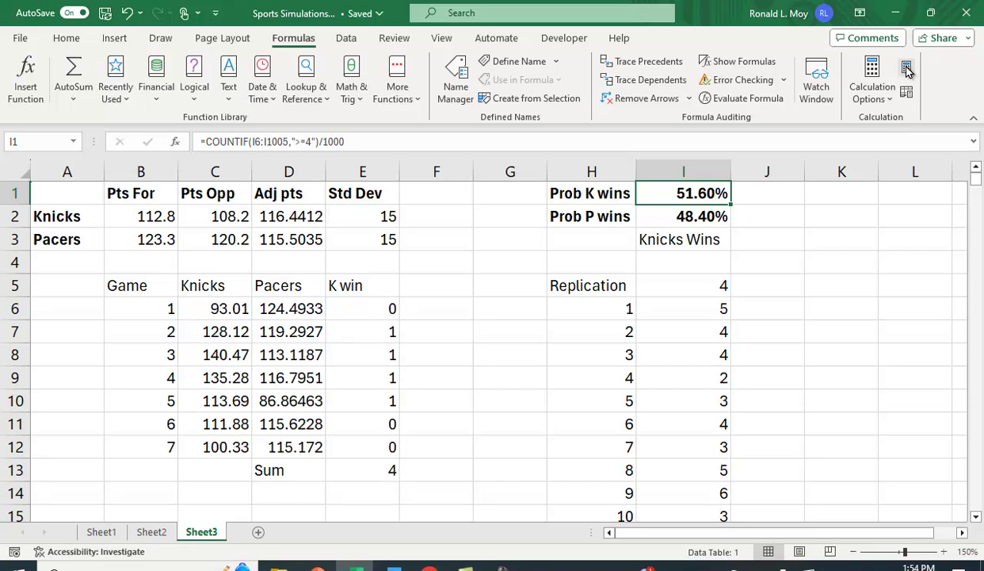
pyautogui.click(906, 70)
pyautogui.click(906, 70)
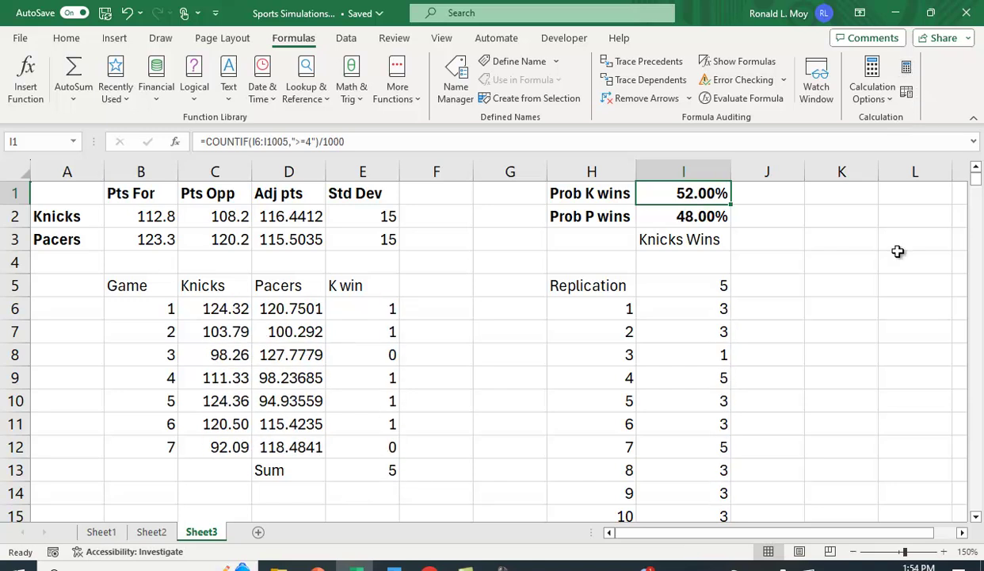